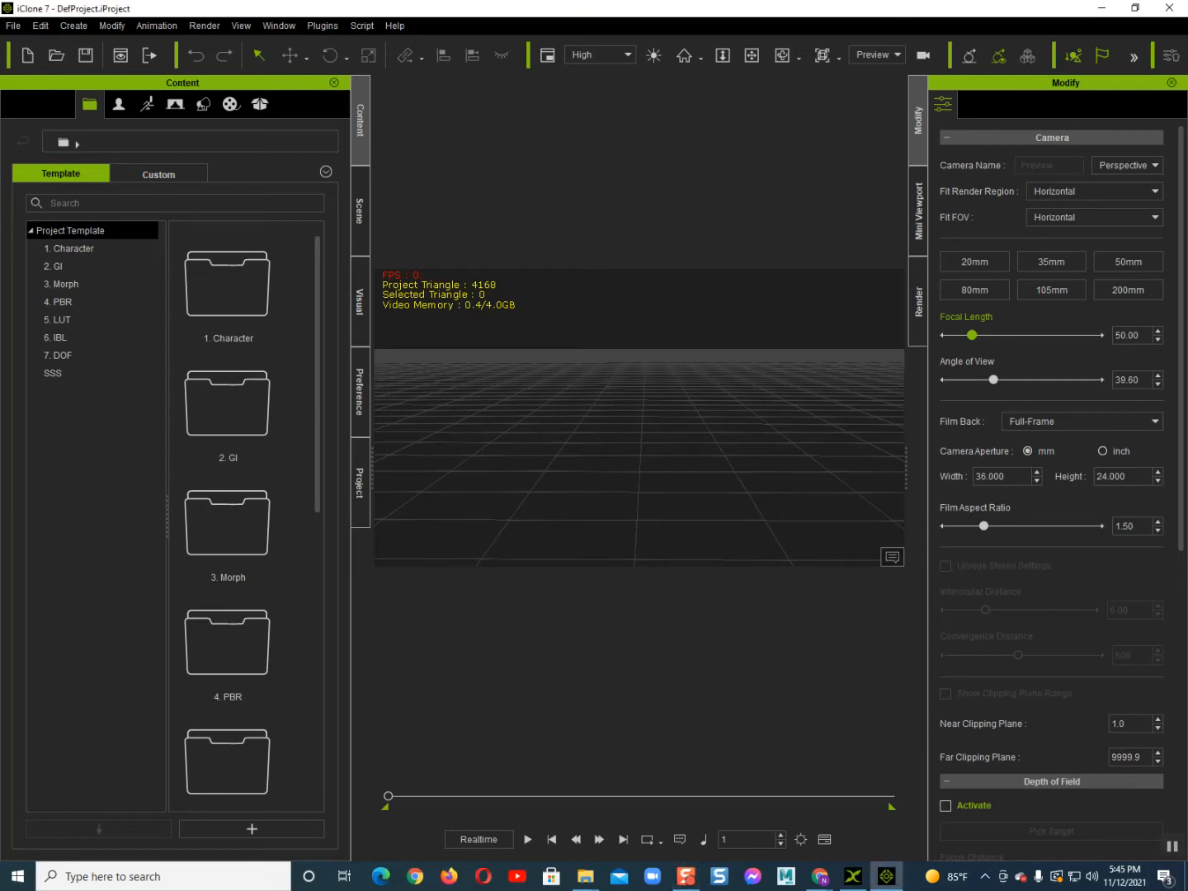
Step: Switch to 3DXchange, level the empty scene's view, and bring up the File Explorer window of the test folder
left_click(853, 876)
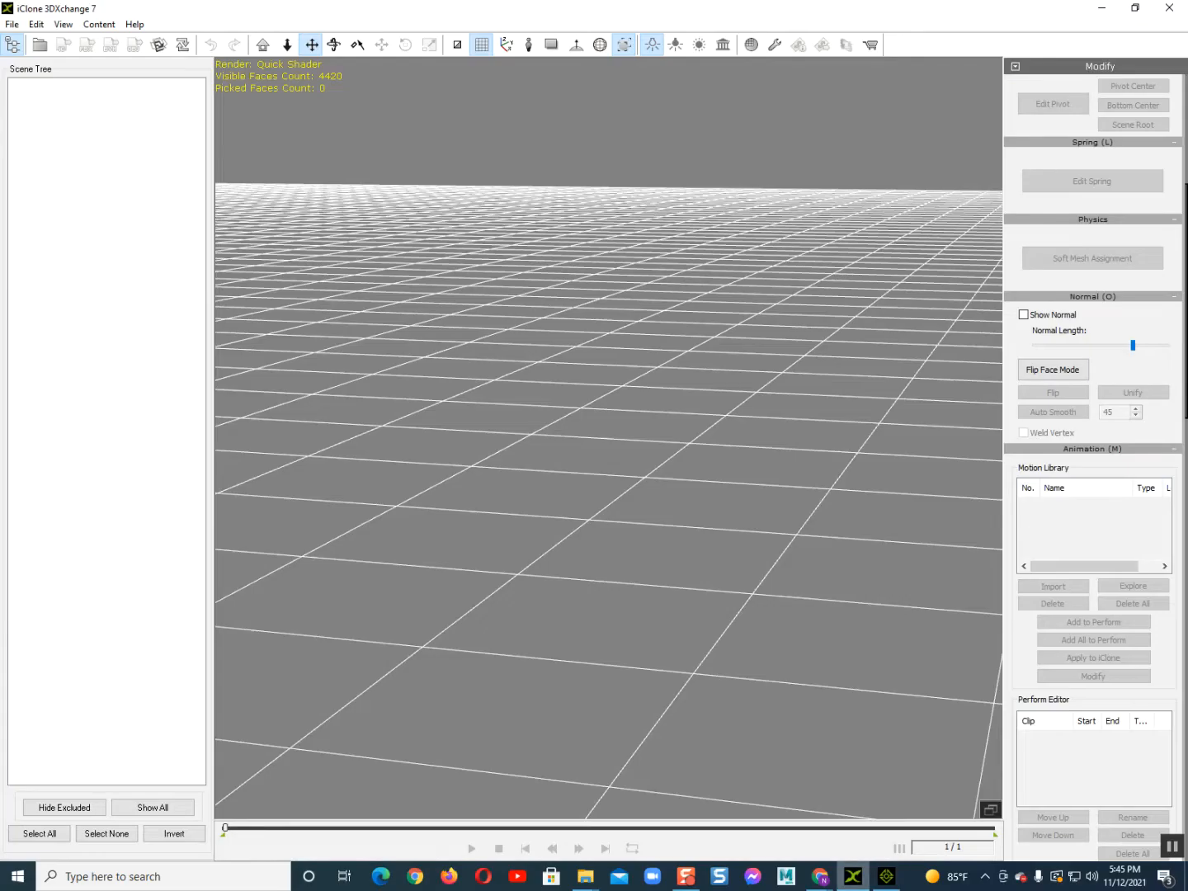
right_click_drag(609, 495, 697, 399)
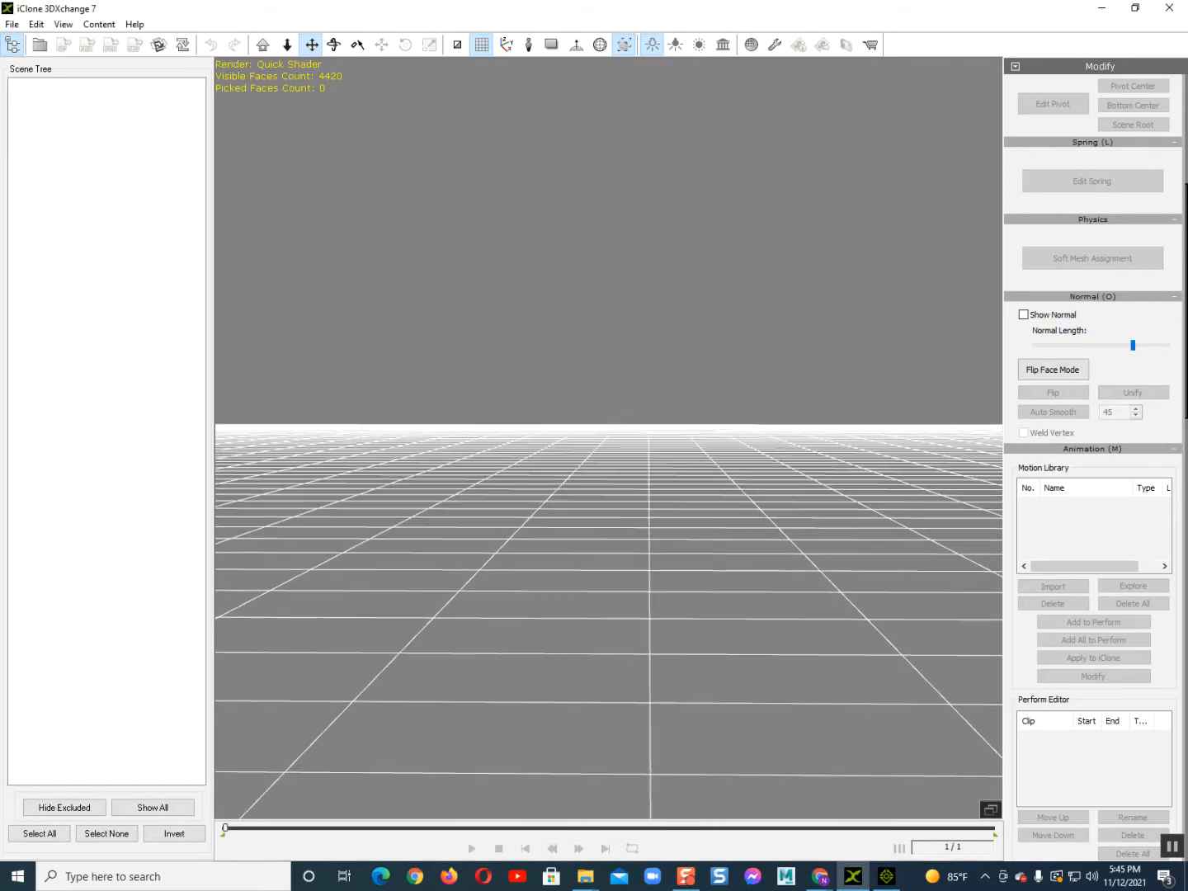
left_click(585, 876)
left_click(665, 792)
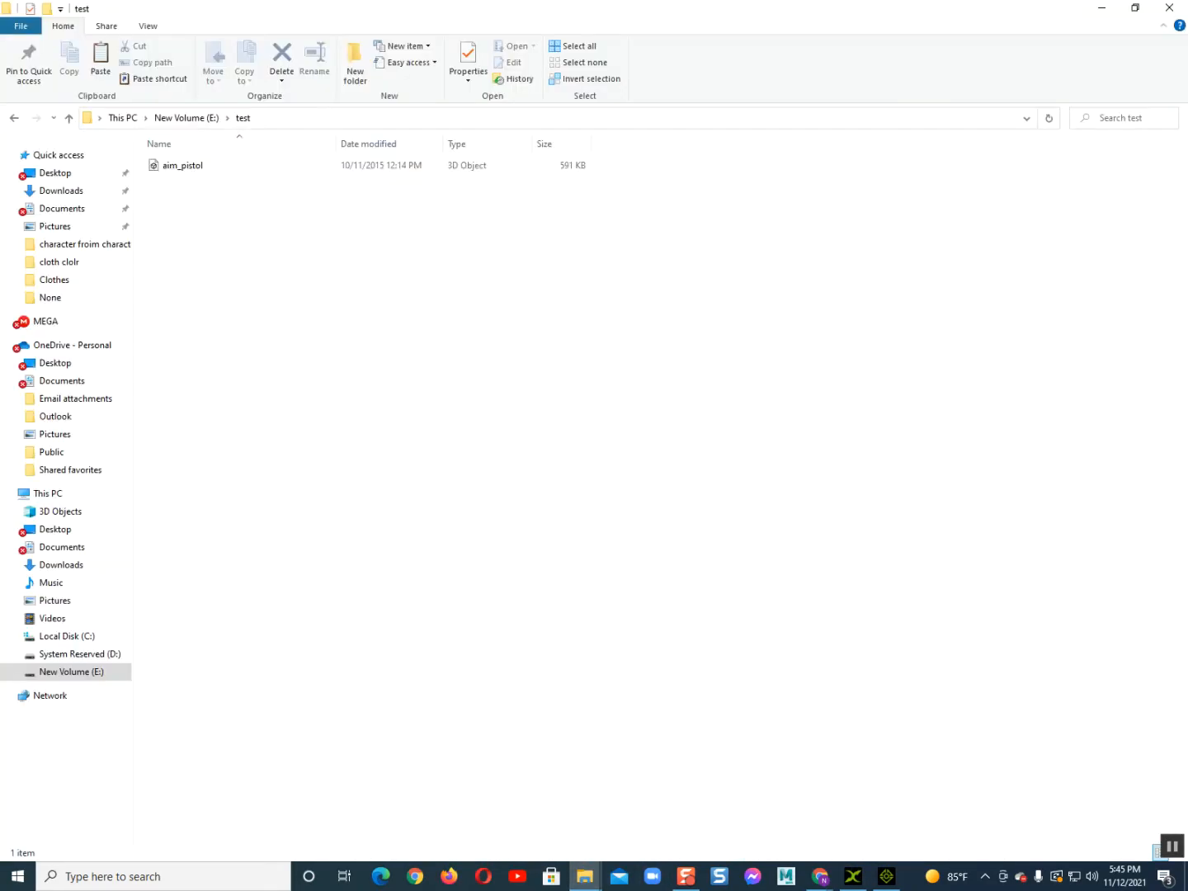
Step: Check the file type of aim_pistol in its file properties
left_click(188, 166)
left_click_drag(249, 313, 222, 152)
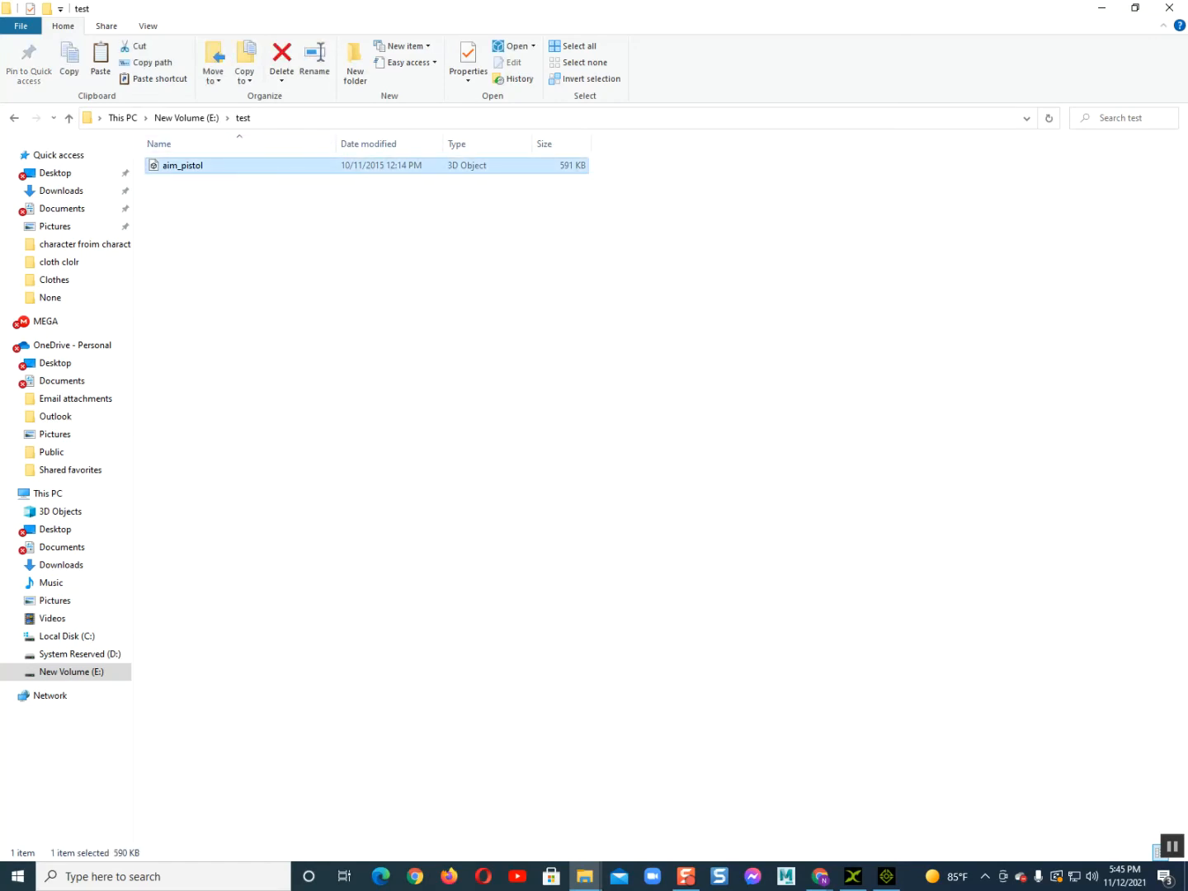
right_click(343, 165)
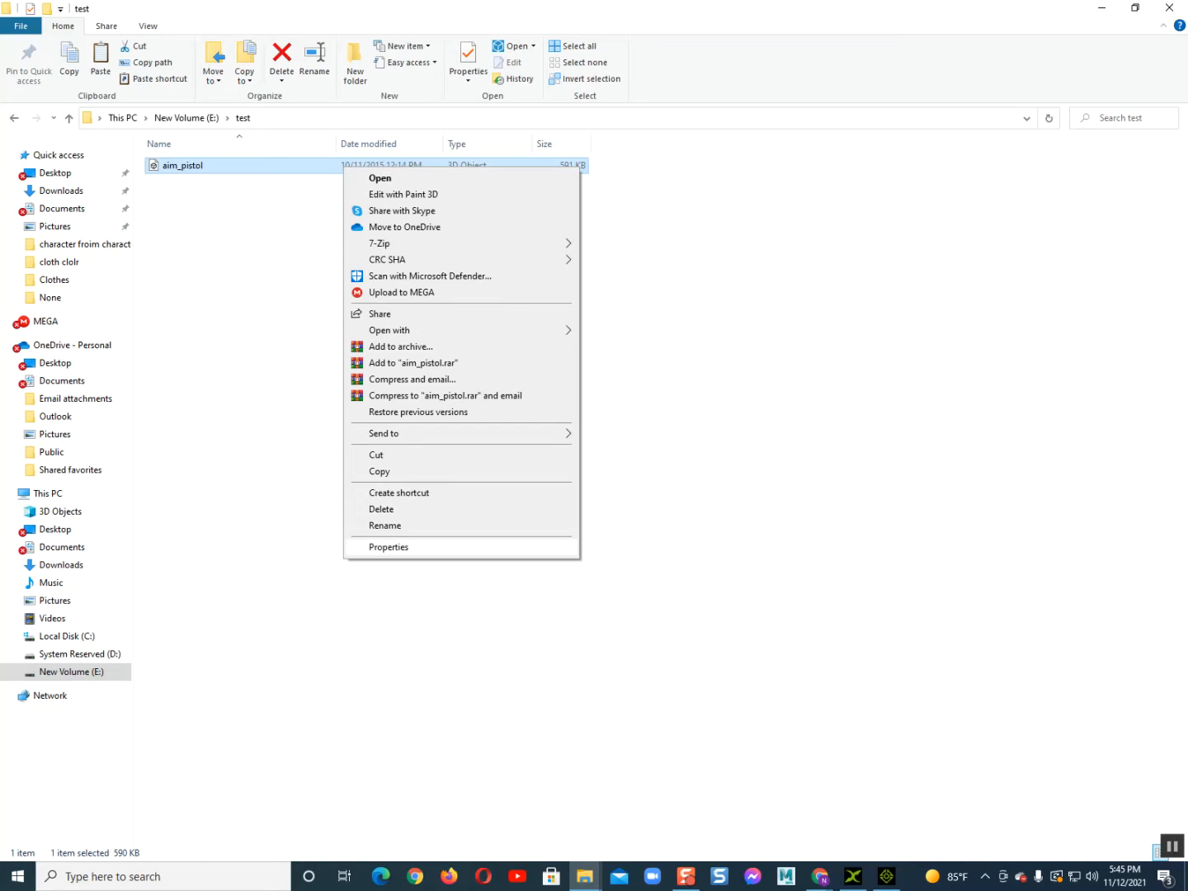
left_click(388, 547)
left_click_drag(441, 264, 476, 264)
left_click(606, 178)
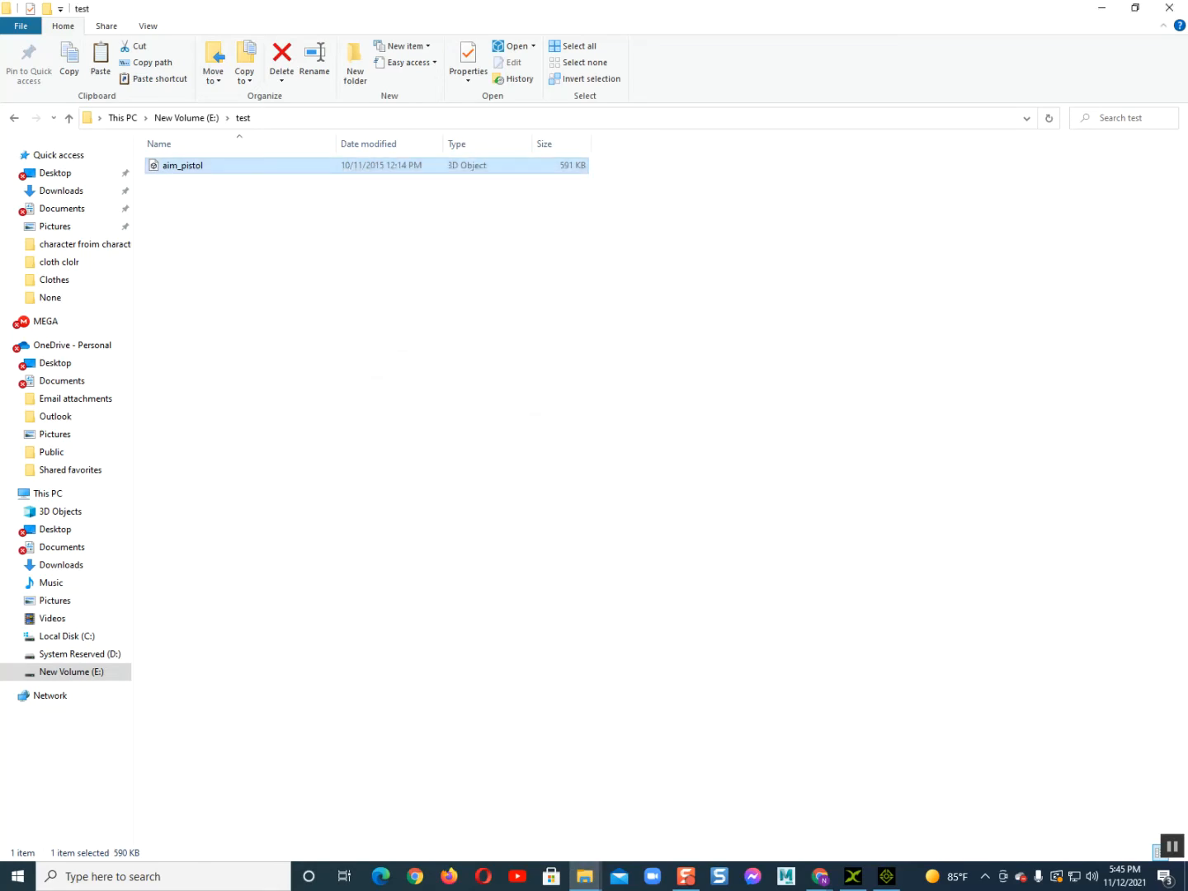
Step: Import the aim_pistol FBX file into 3DXchange with its animation and convert it to a non-standard character
left_click_drag(503, 166, 644, 628)
left_click_drag(531, 338, 534, 370)
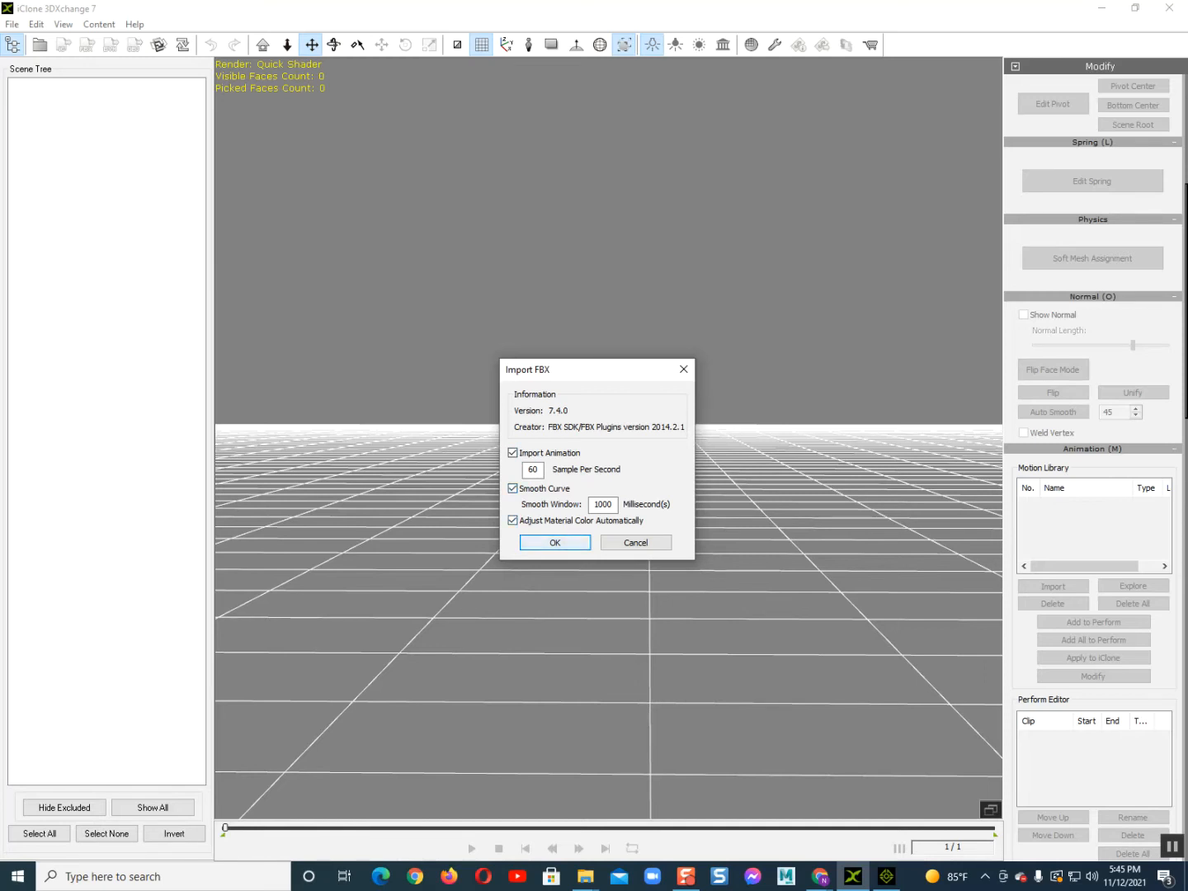
left_click(554, 542)
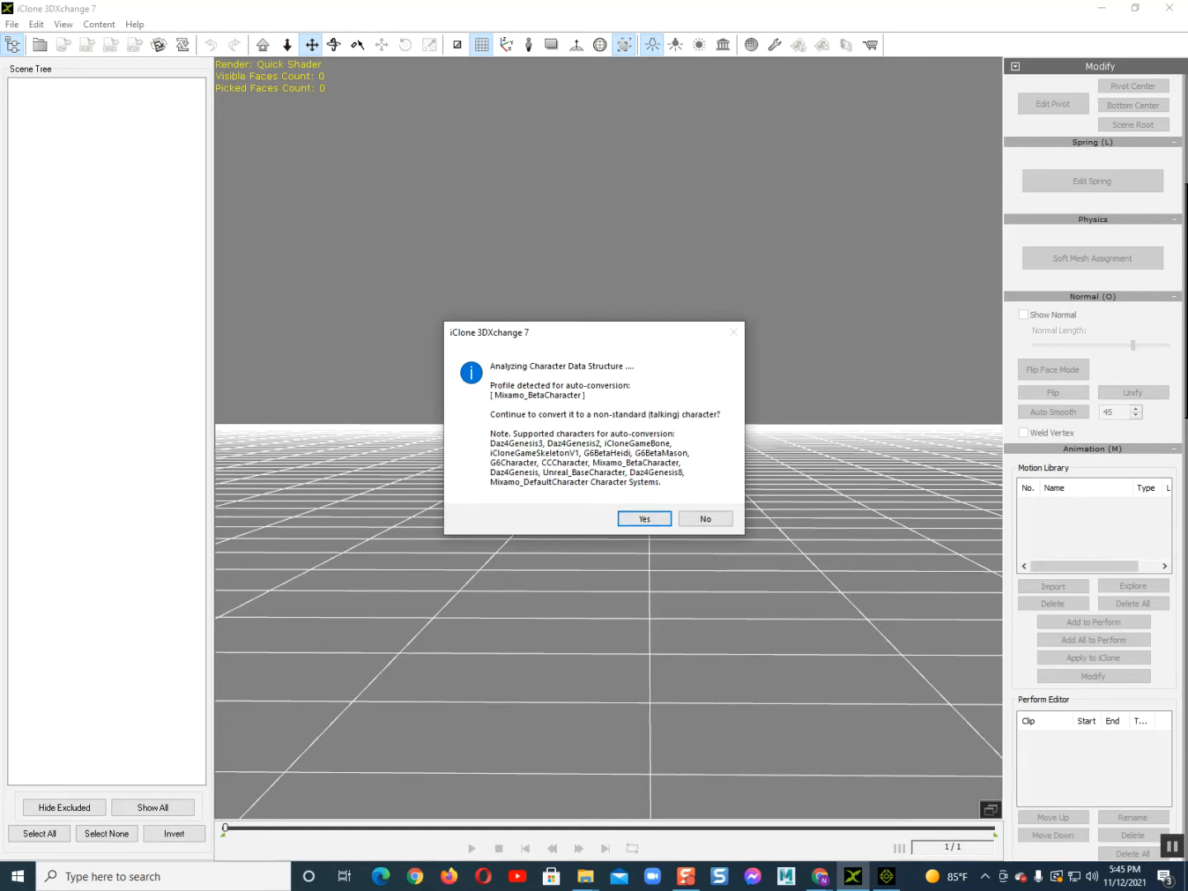
left_click(644, 519)
left_click(644, 485)
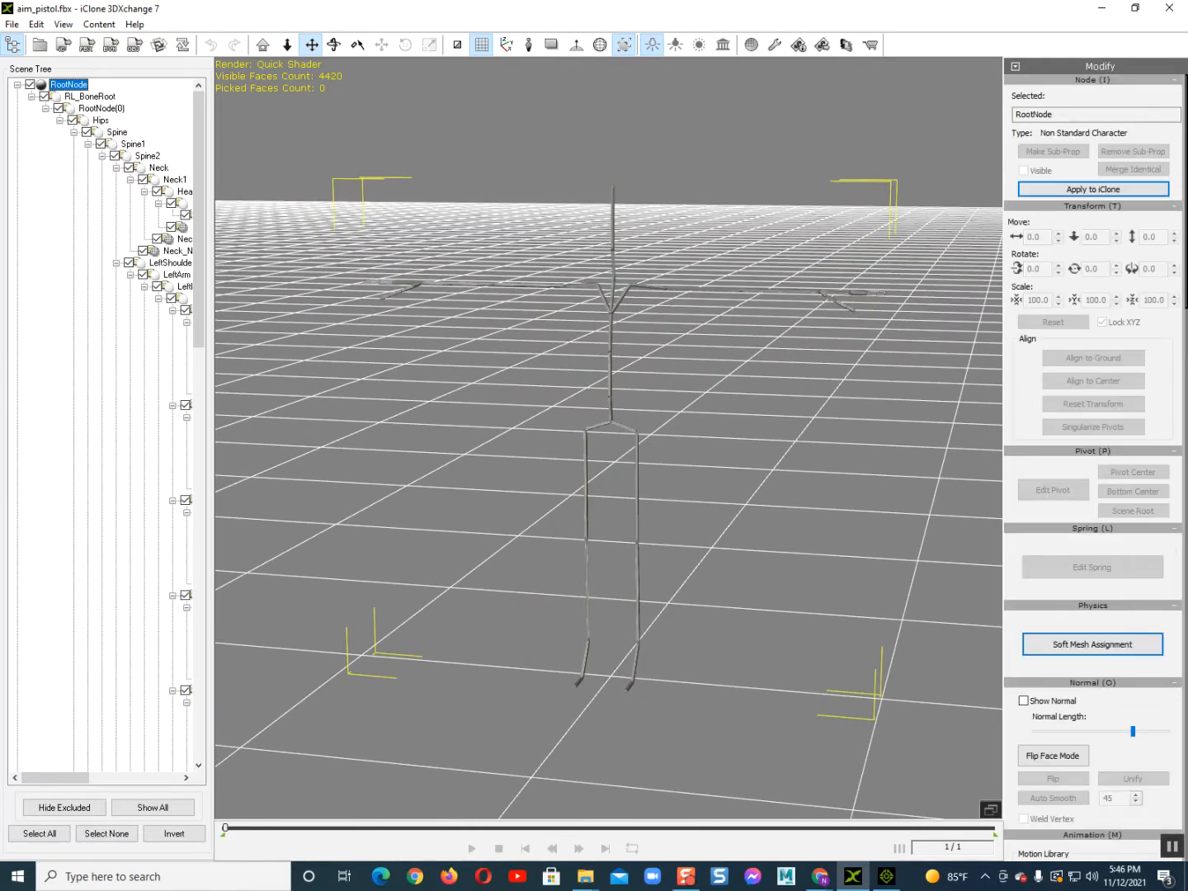
Step: Preview the aim_pistol_mixamo motion from the motion library on the imported skeleton
scroll(1092, 462, "down", 6)
scroll(1093, 463, "down", 1)
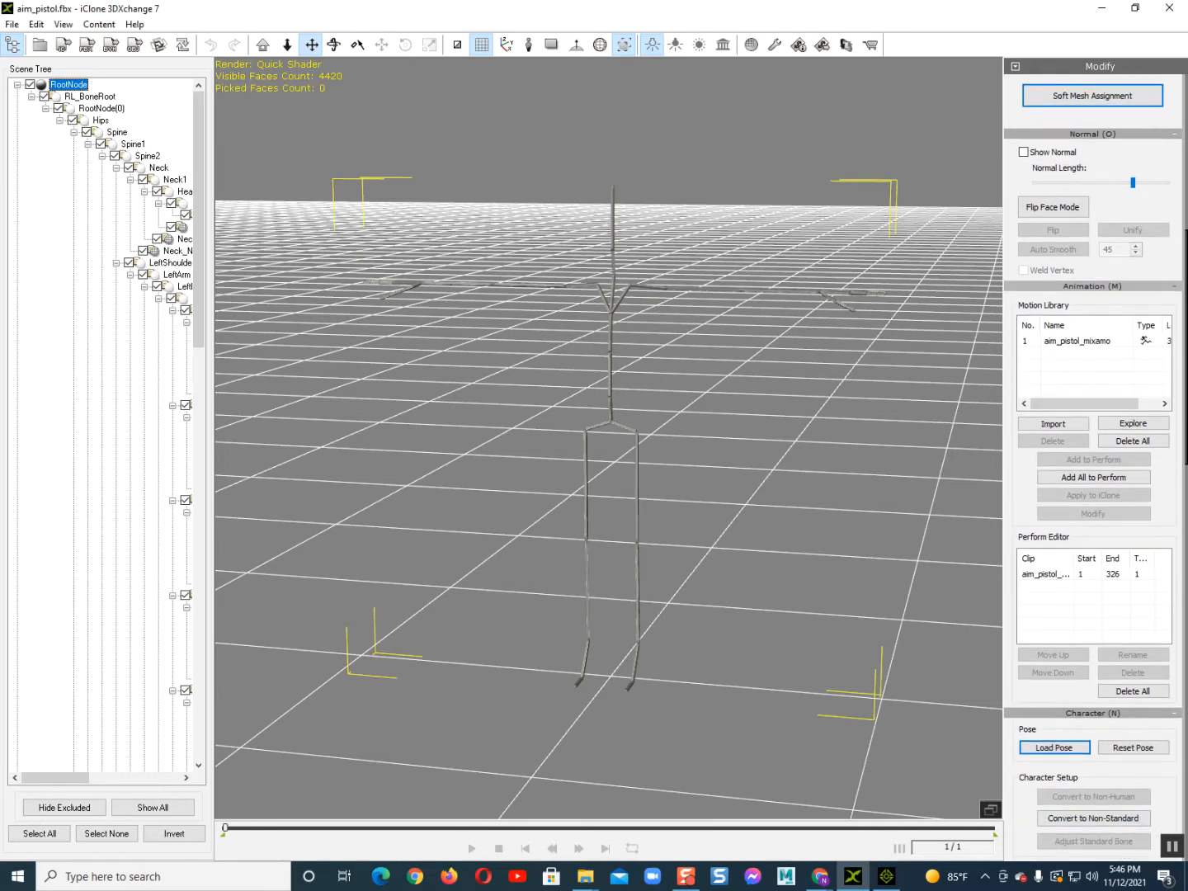
left_click(1145, 339)
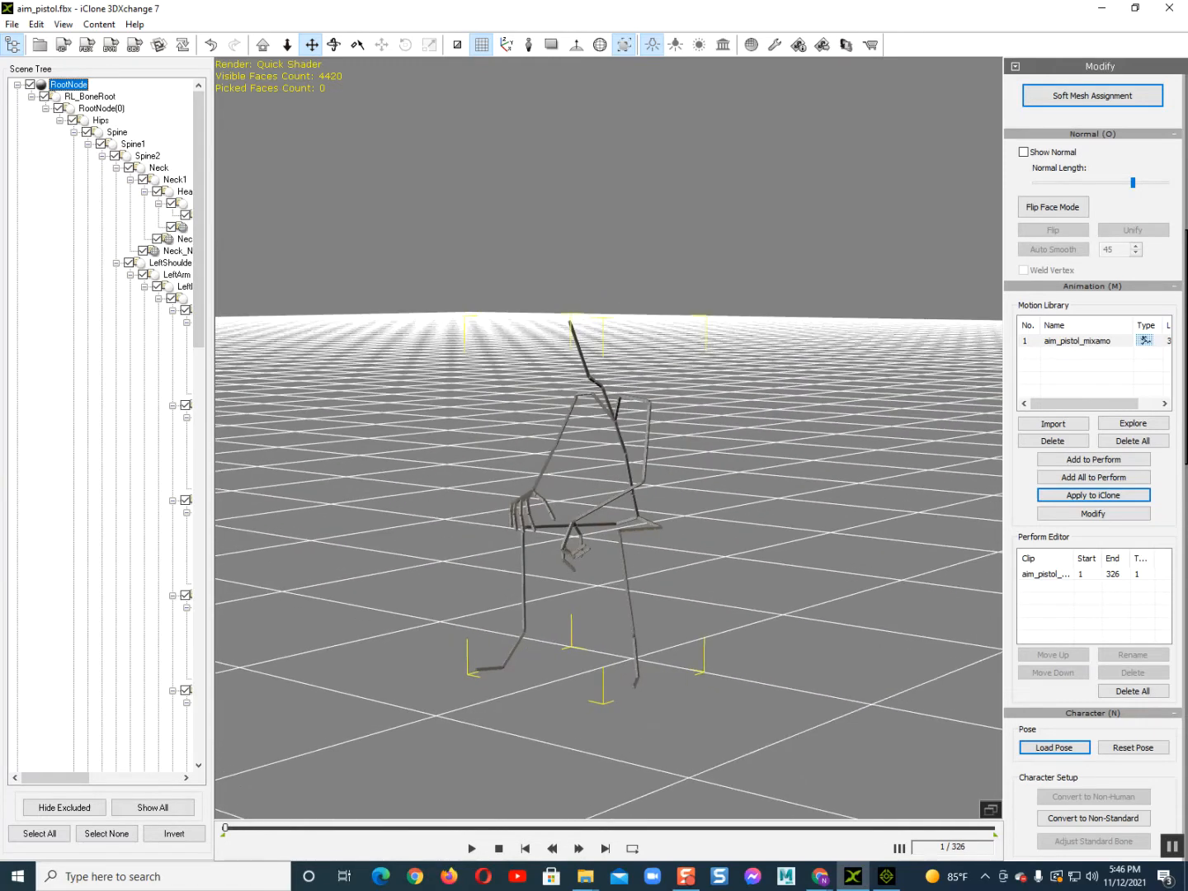
left_click(1146, 340)
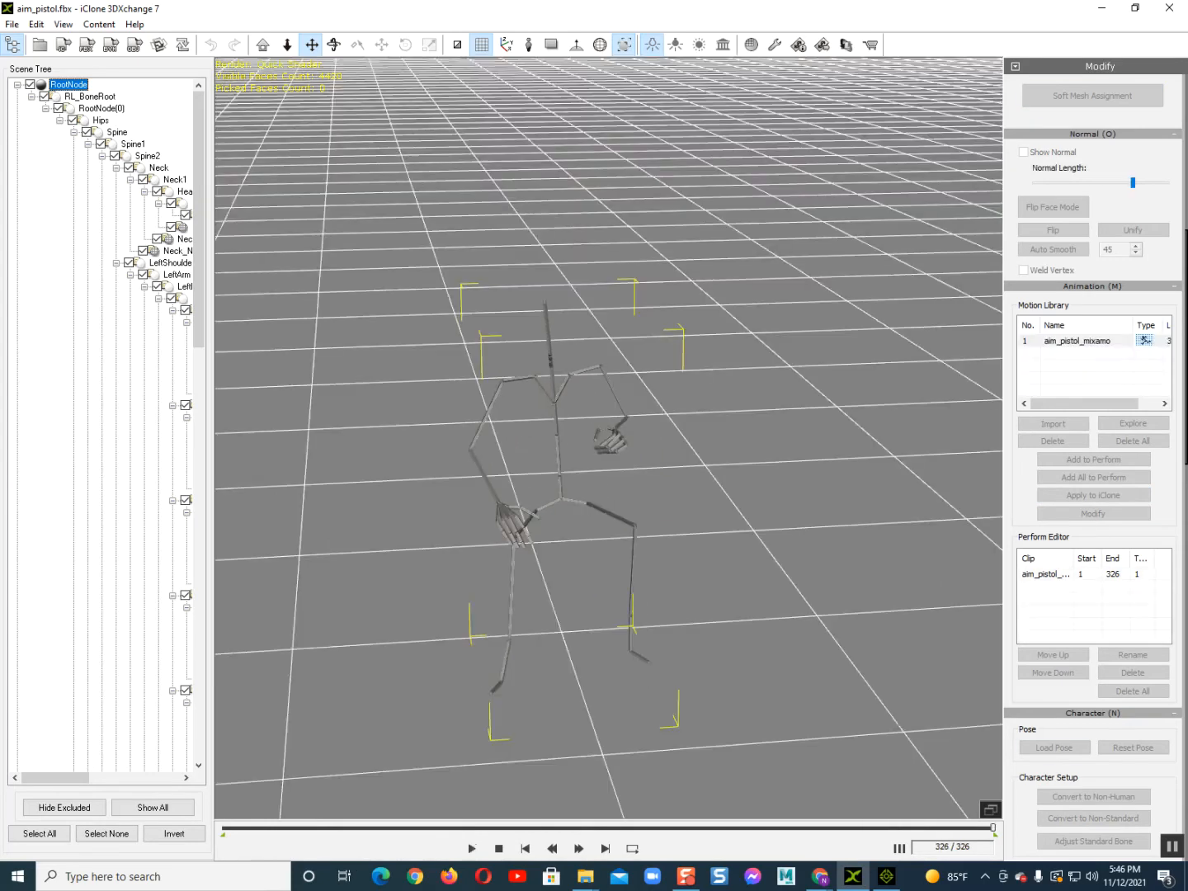
right_click_drag(609, 479, 554, 397)
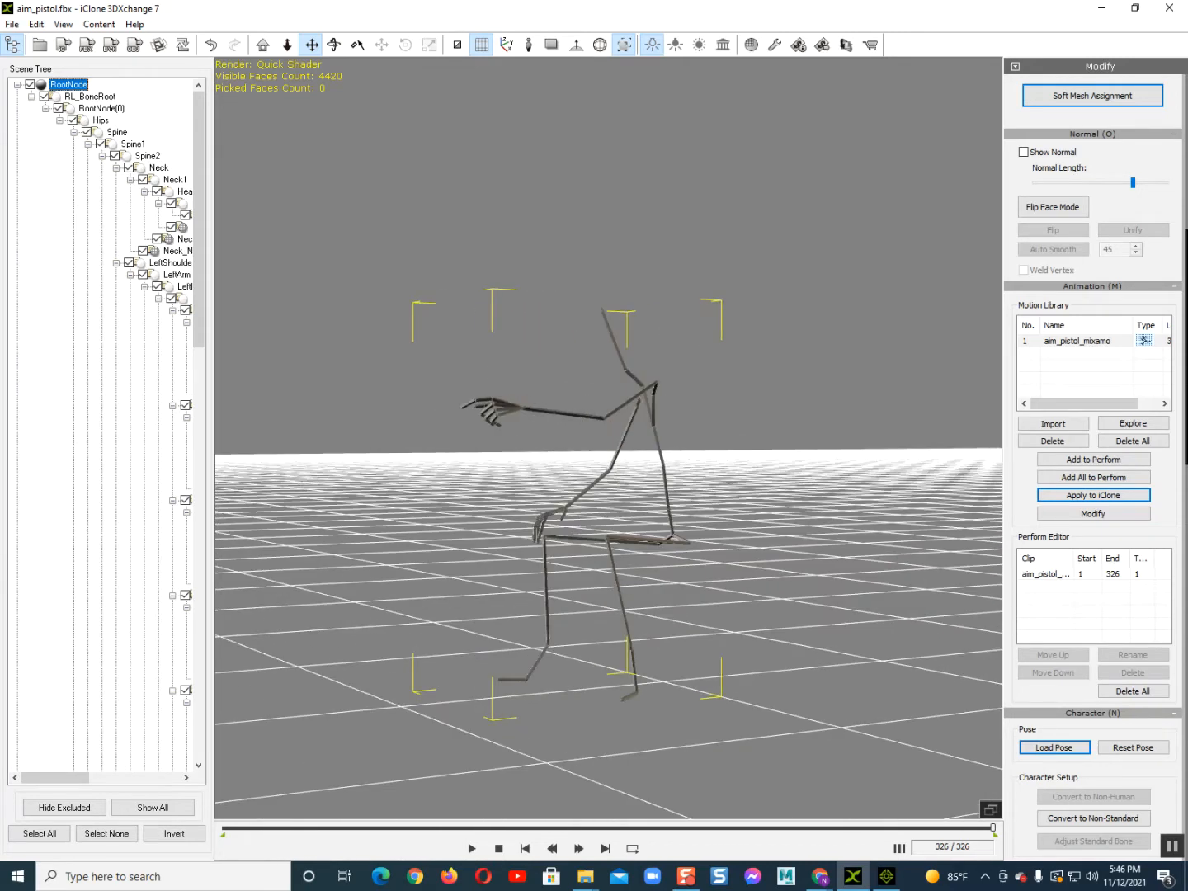
Step: Switch to iClone and add the 0.Zane avatar to the scene
left_click(887, 876)
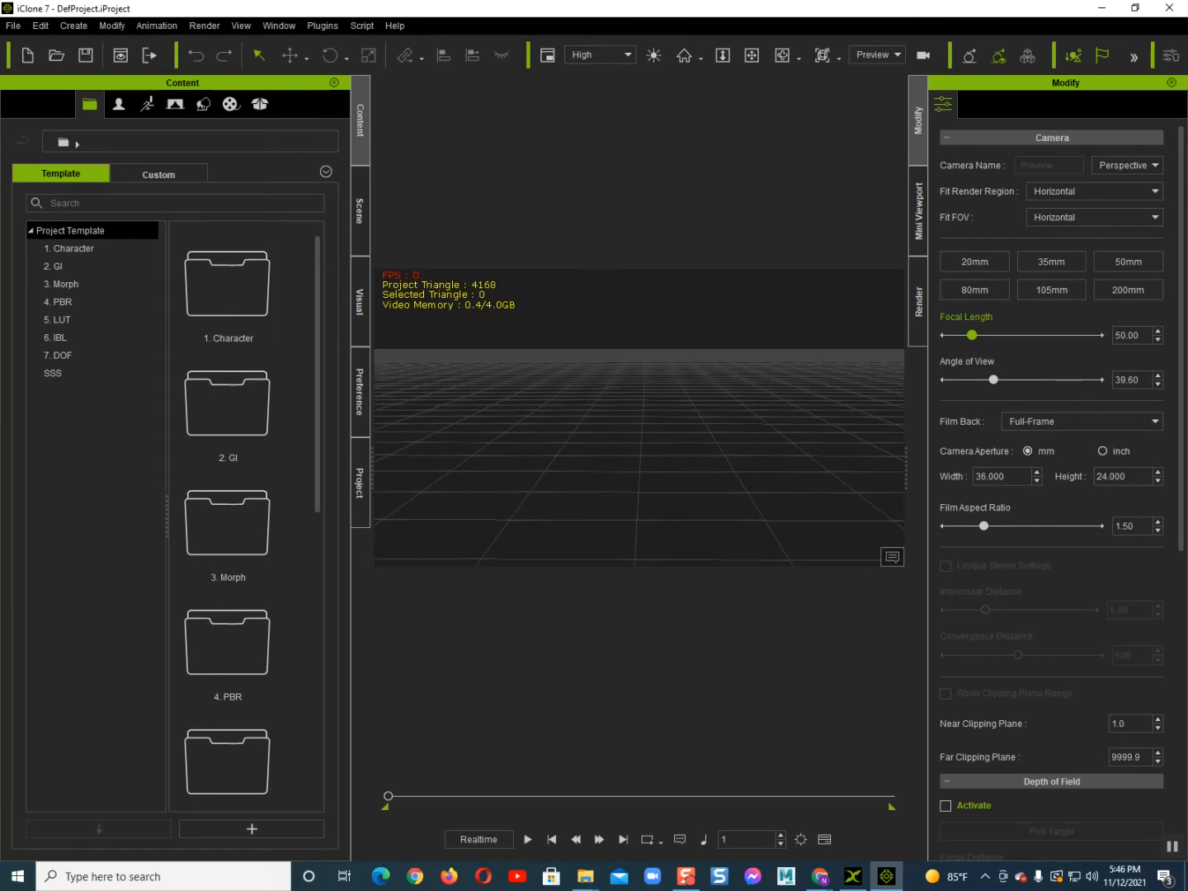
left_click(119, 103)
left_click_drag(227, 640, 630, 505)
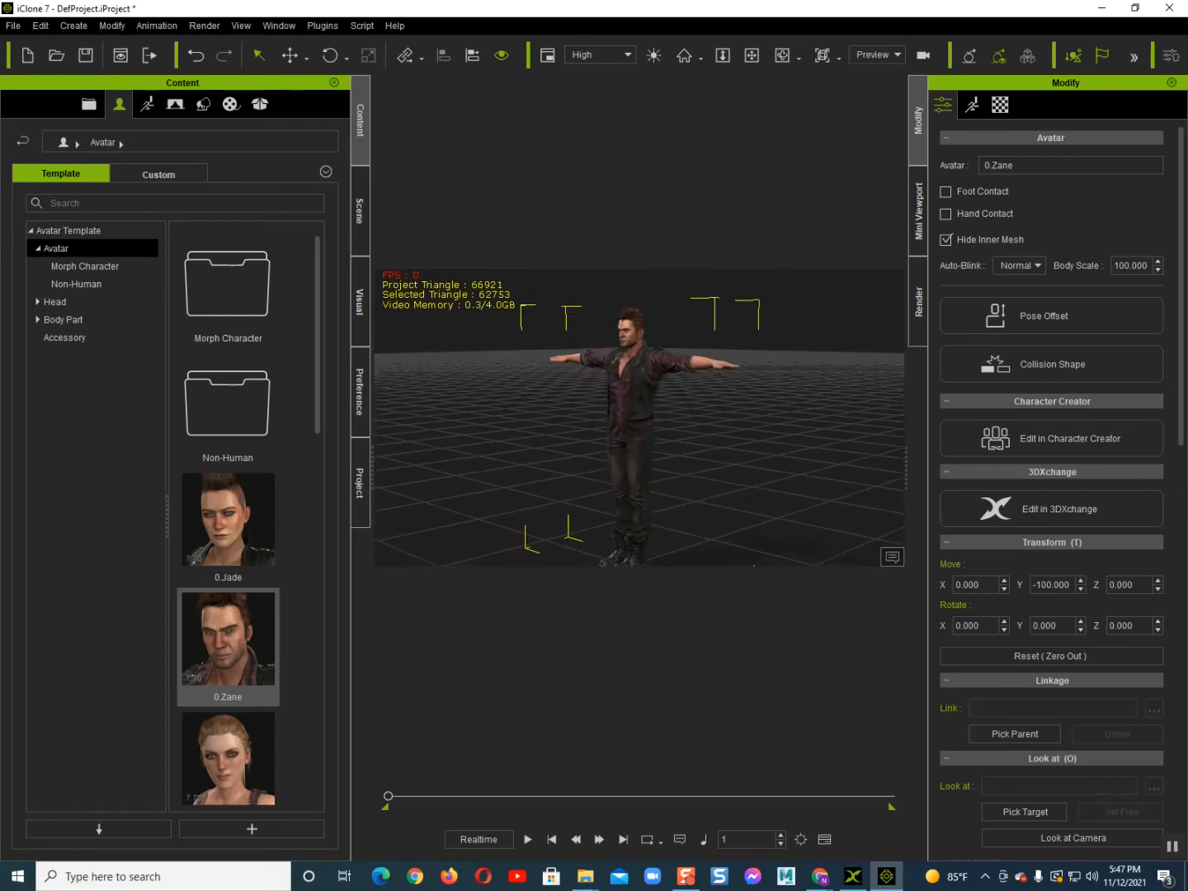
Step: Apply the aim_pistol_mixamo motion from 3DXchange directly to the Zane avatar in iClone and play it back
key("alt+Tab")
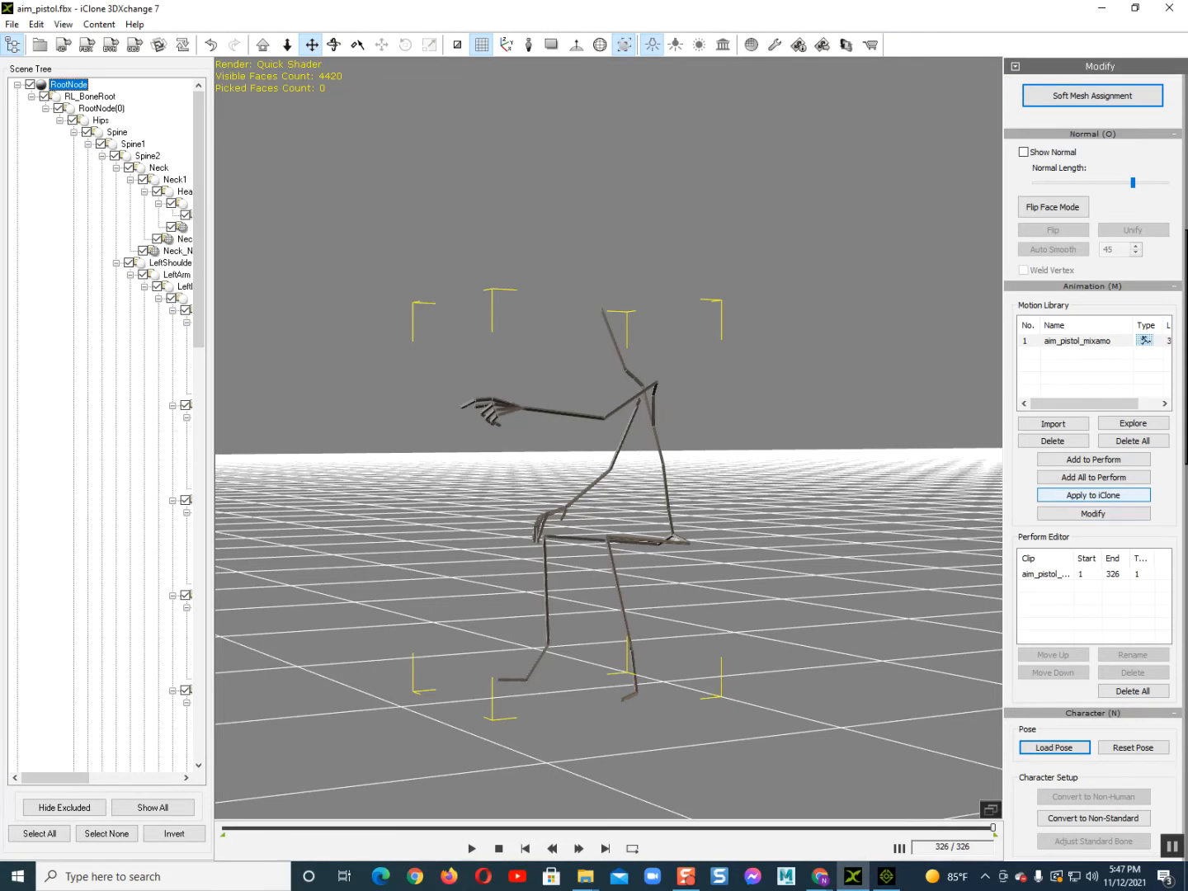
left_click(1094, 494)
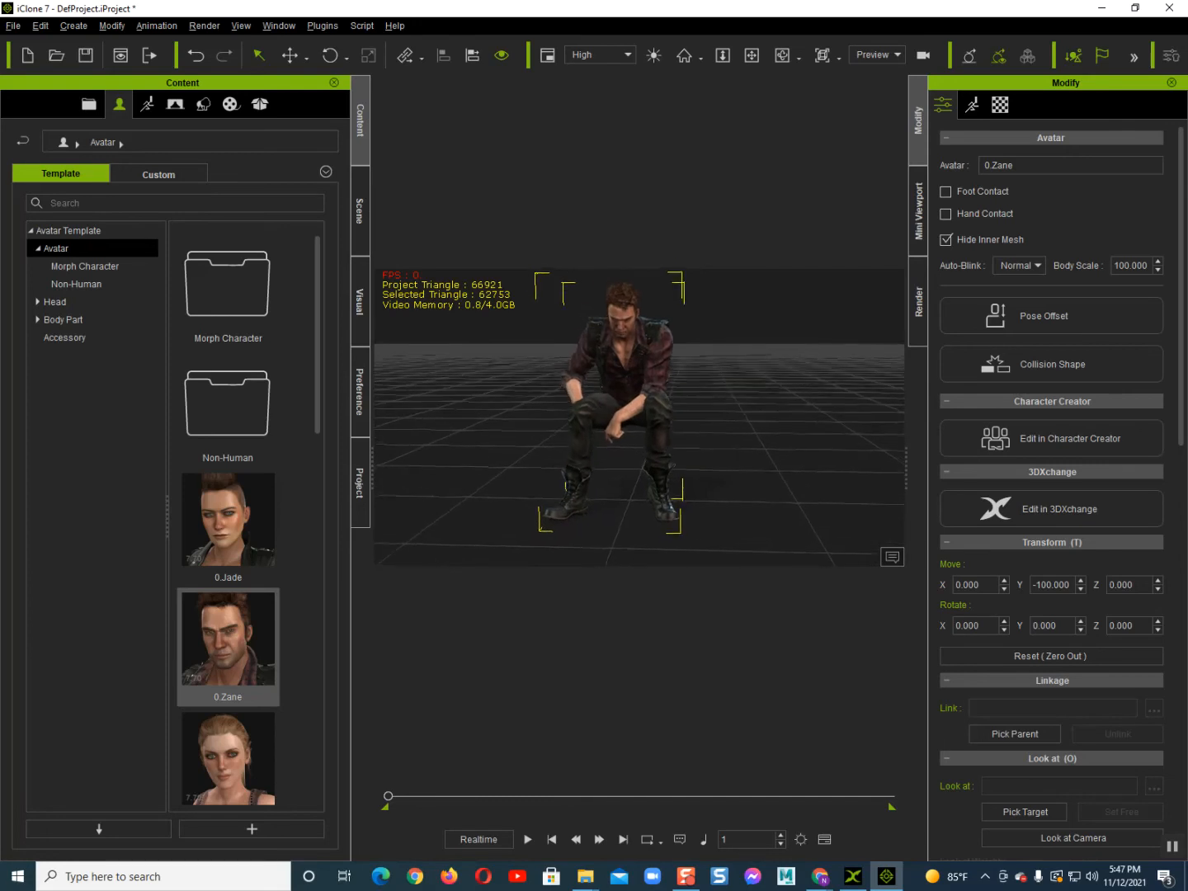
key("space")
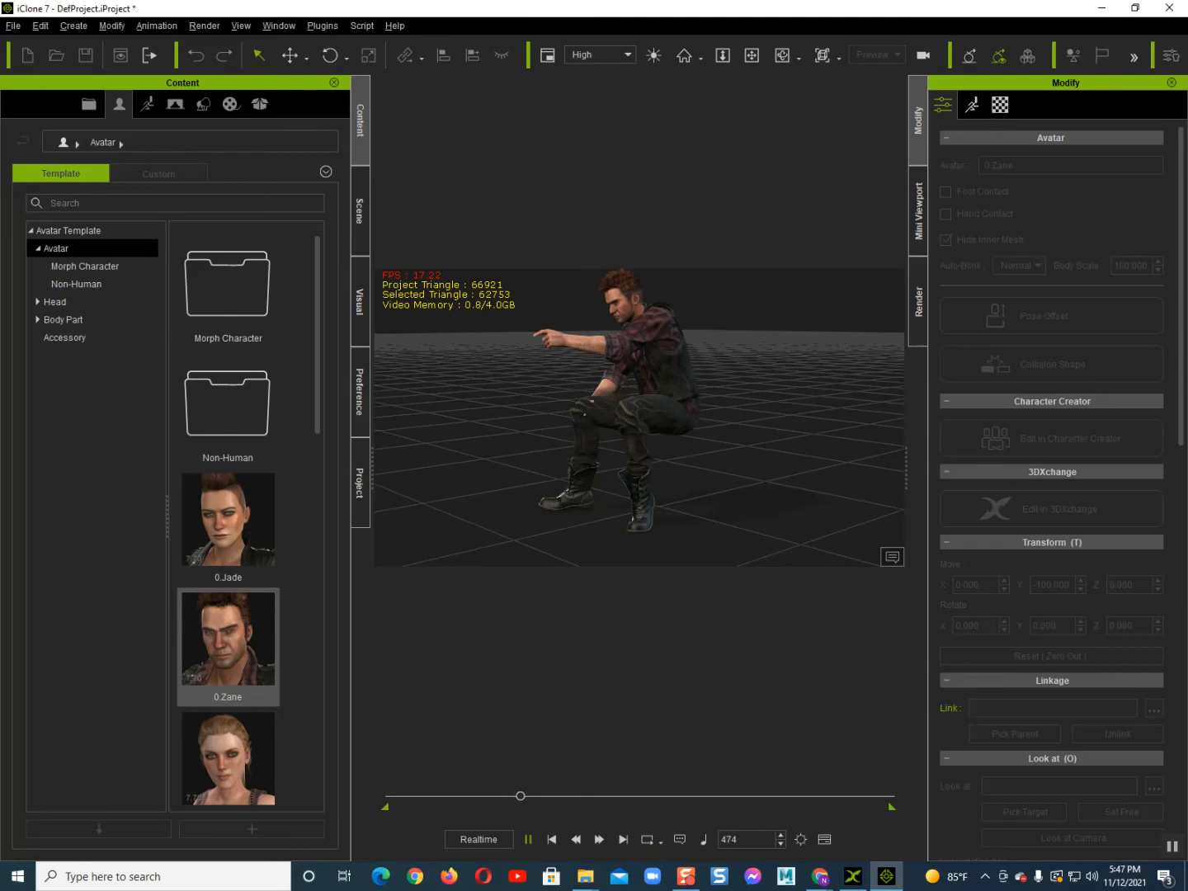
key("space")
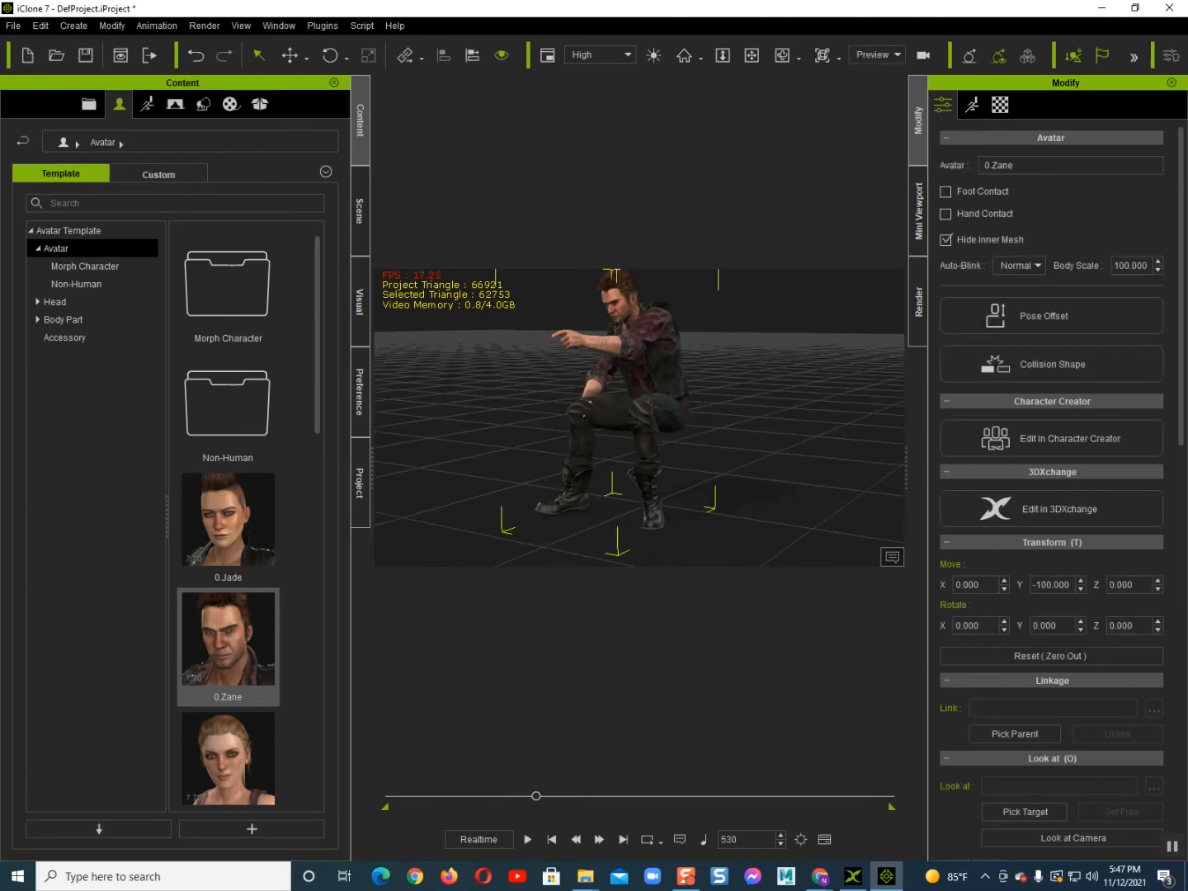
left_click(552, 839)
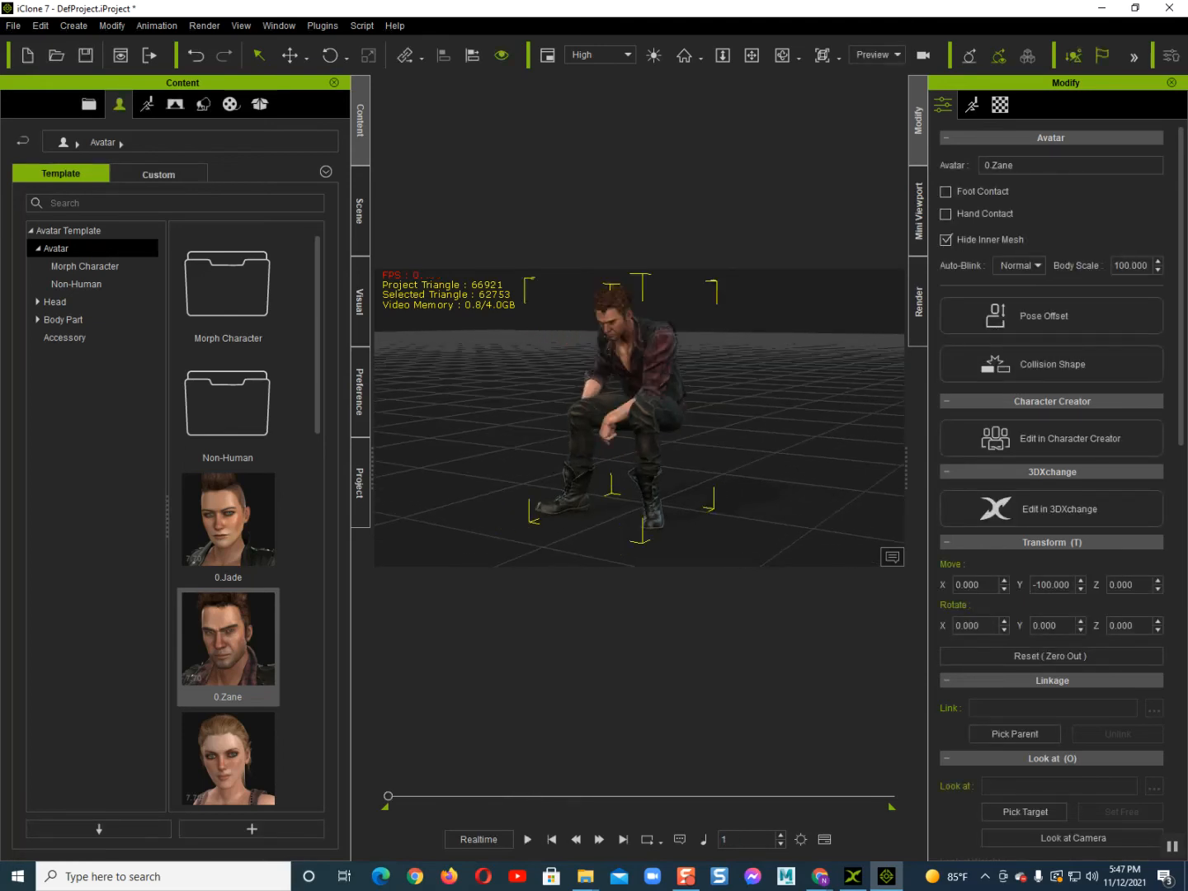
Step: Switch to 3DXchange and export only the animation as an rlMotion for iClone 7 into the aim_pistol content folder
left_click(853, 876)
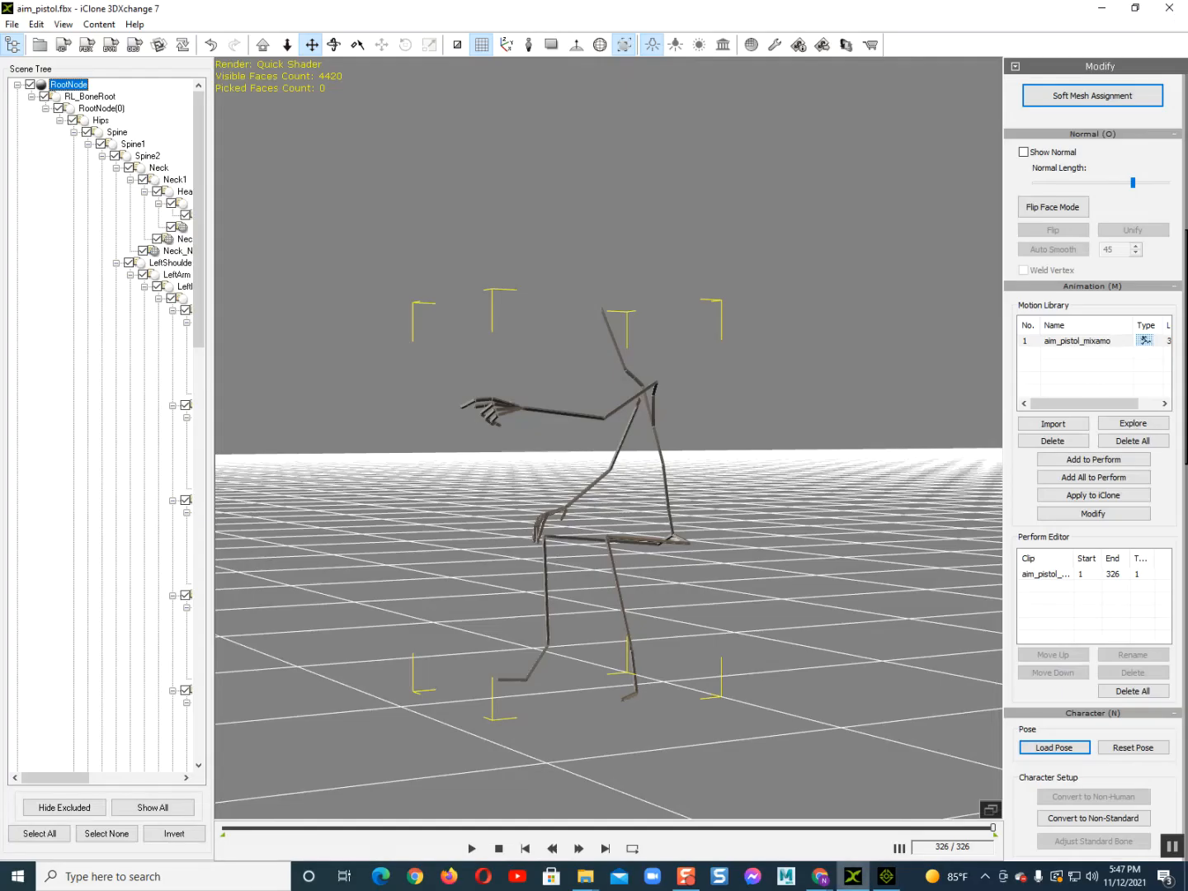
right_click_drag(594, 438, 660, 436)
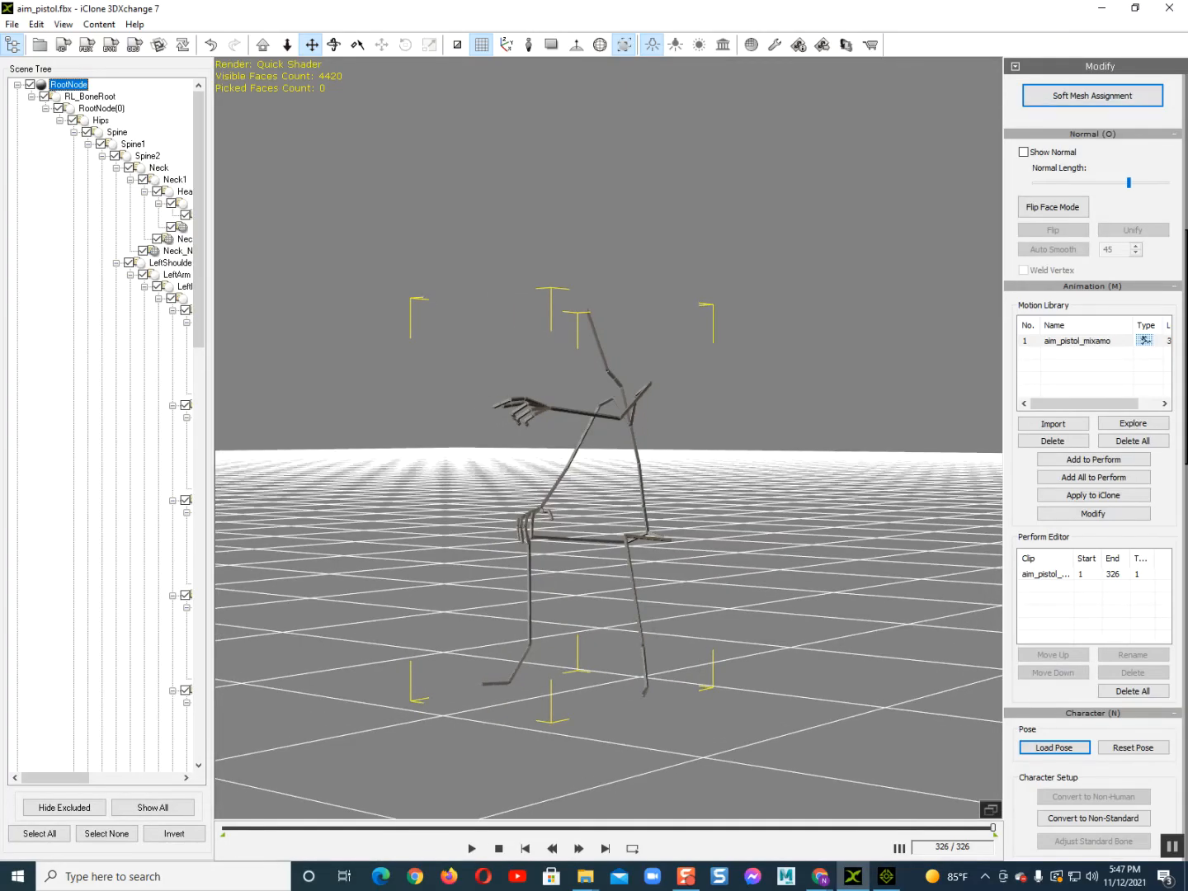
left_click(11, 25)
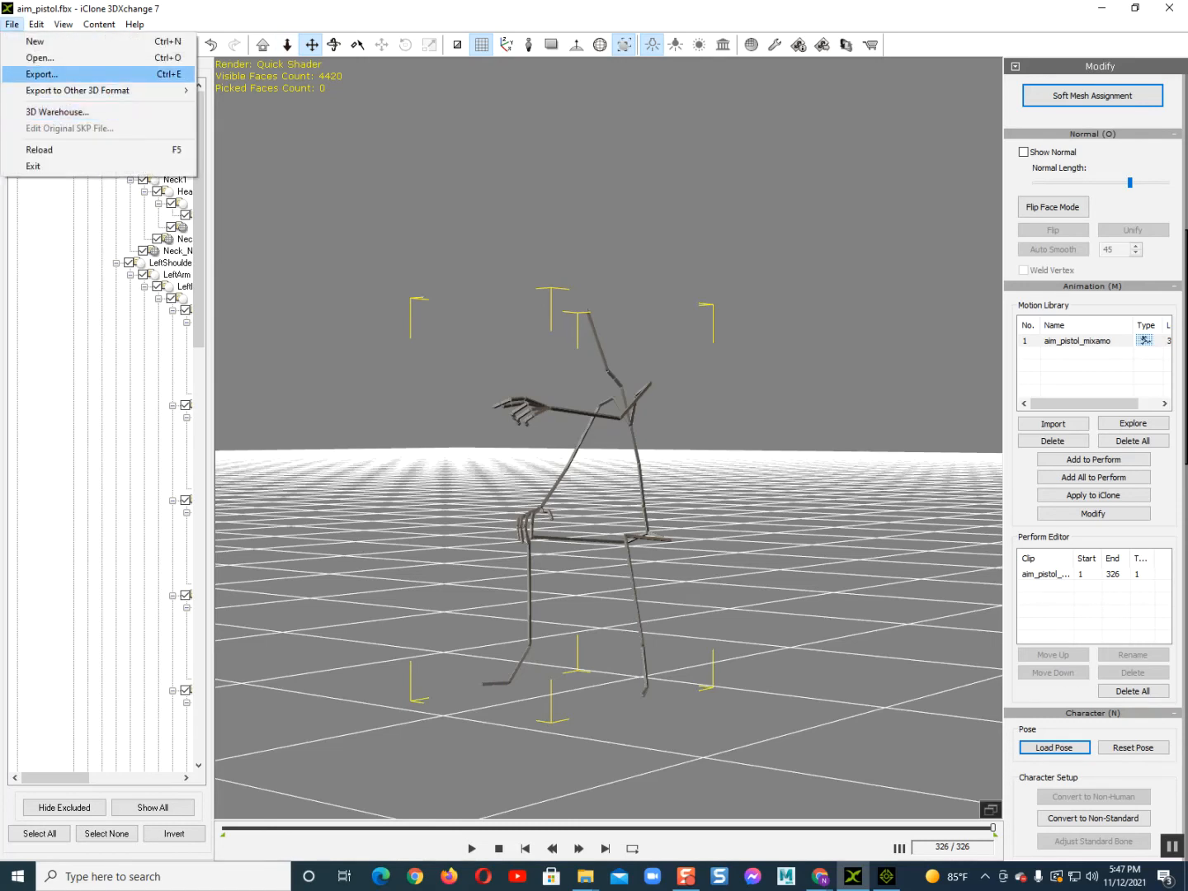
left_click(10, 24)
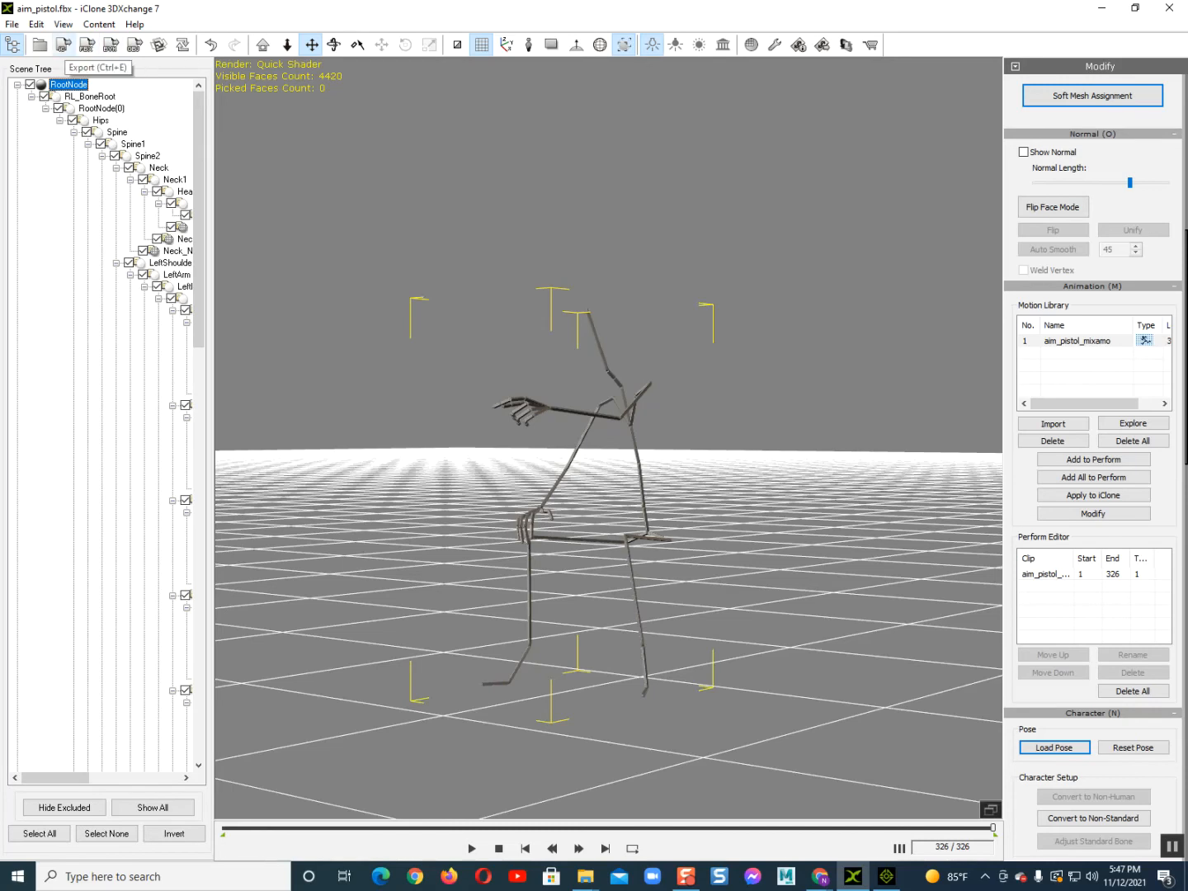
left_click(62, 45)
left_click_drag(518, 164, 563, 125)
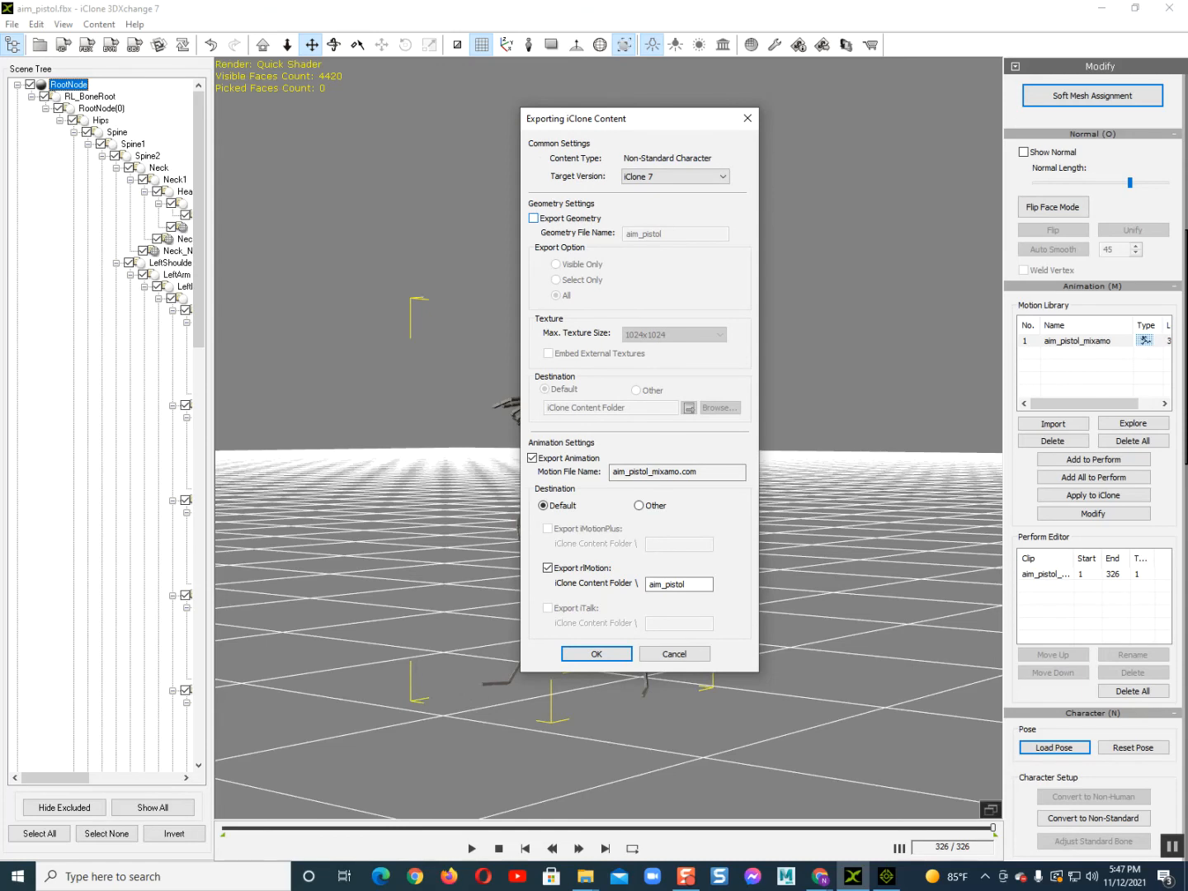
left_click(678, 176)
left_click(678, 178)
left_click(697, 583)
left_click(596, 654)
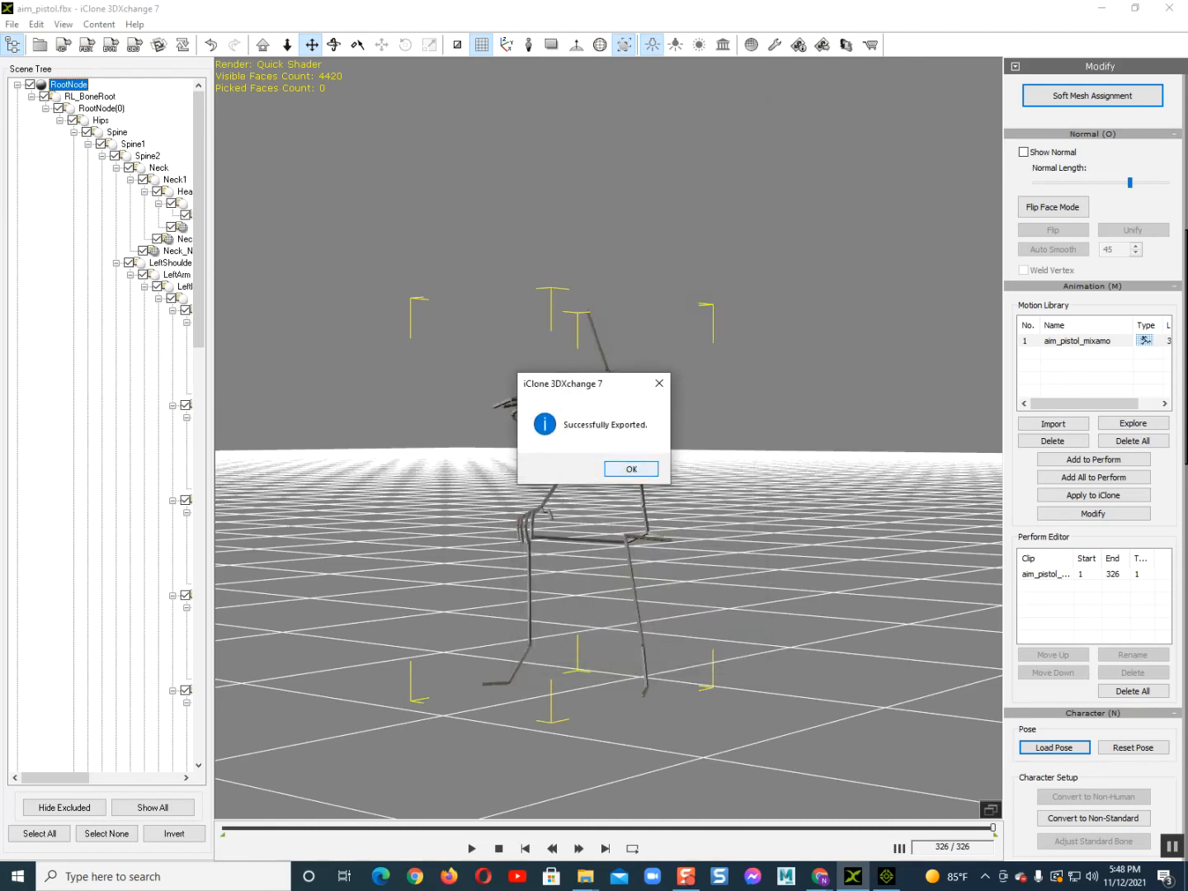
key("Return")
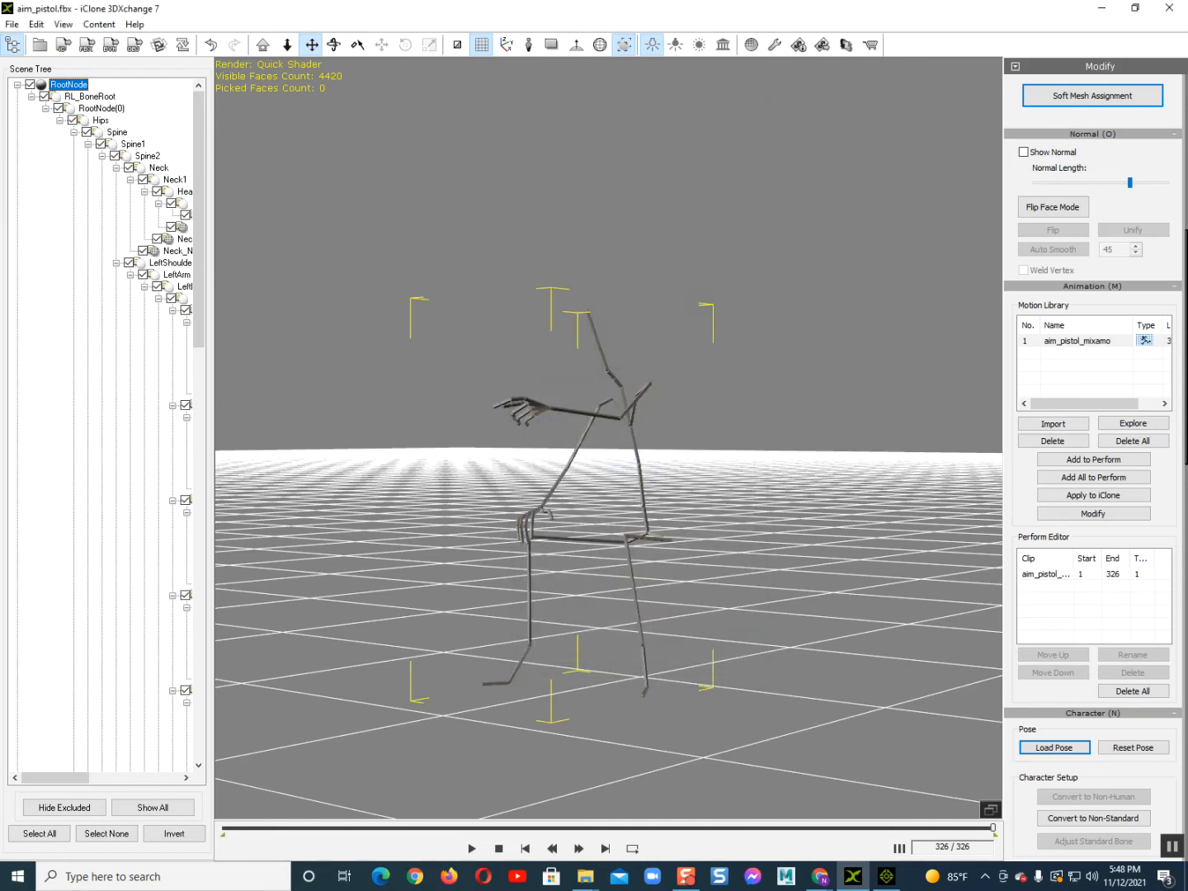
Step: Switch to iClone and open the aim_pistol folder among the custom motions
left_click(886, 876)
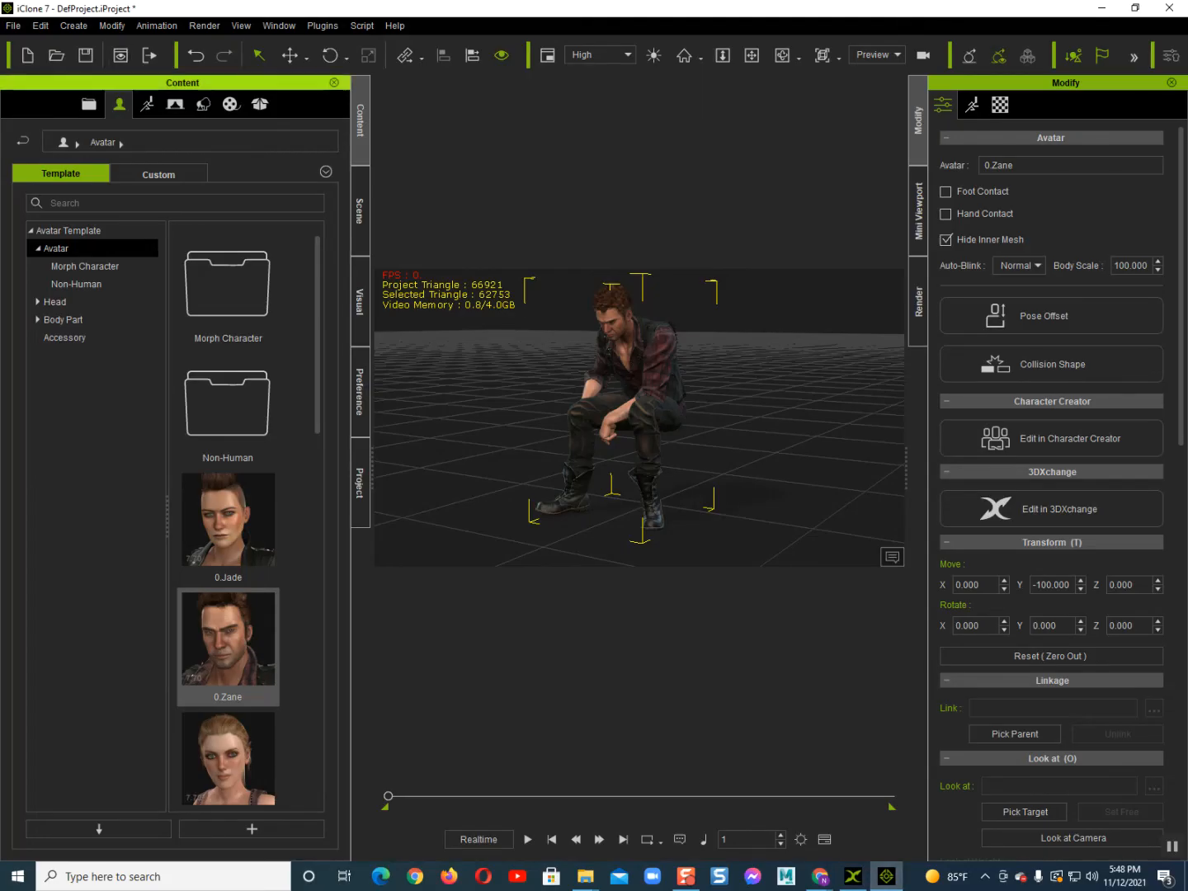
left_click(147, 104)
left_click(160, 174)
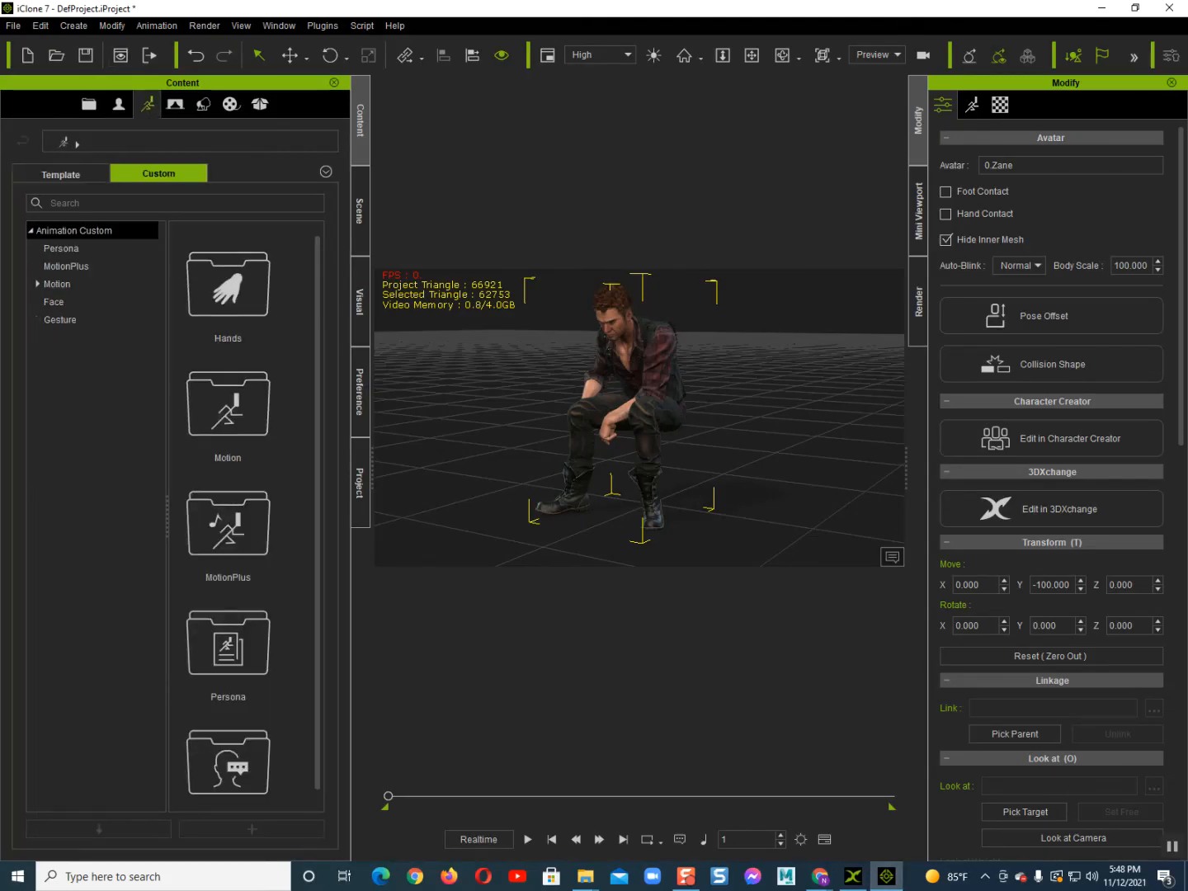
left_click(57, 284)
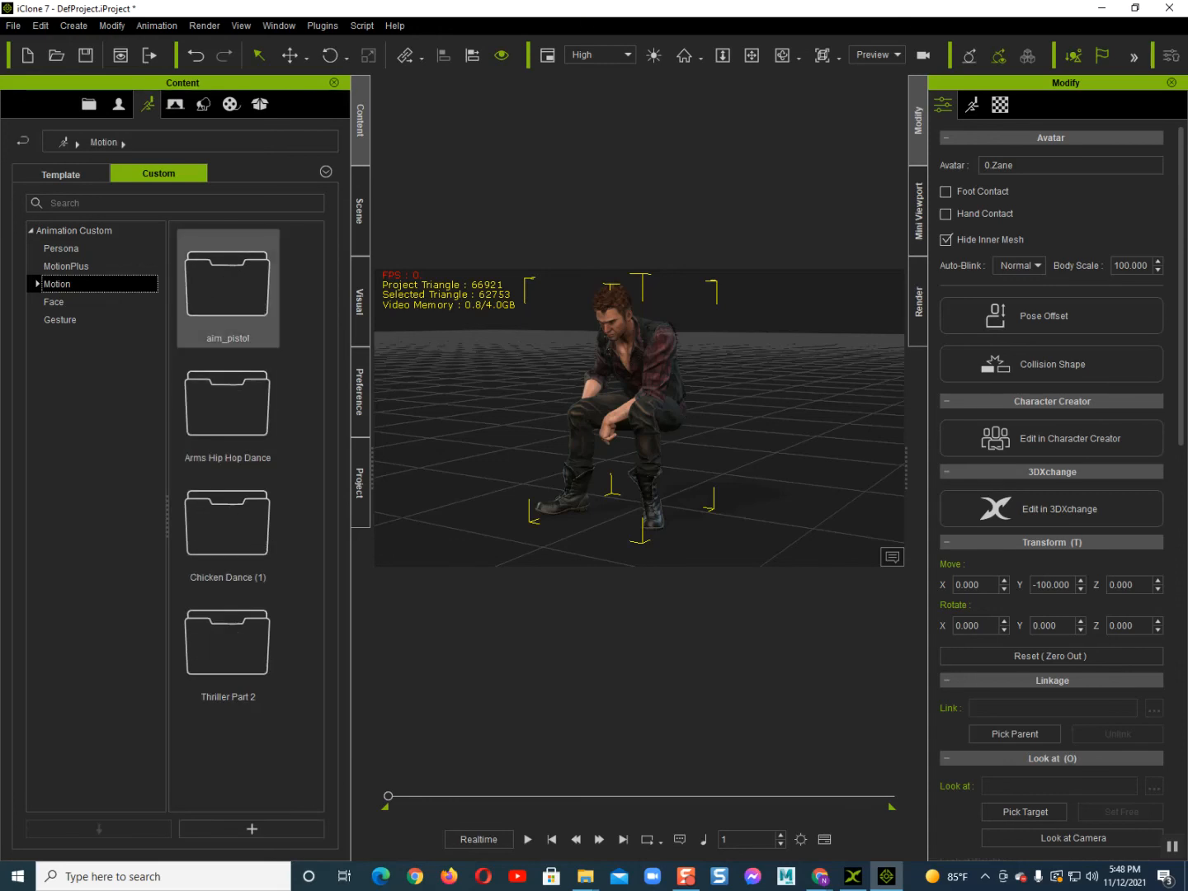
double_click(228, 285)
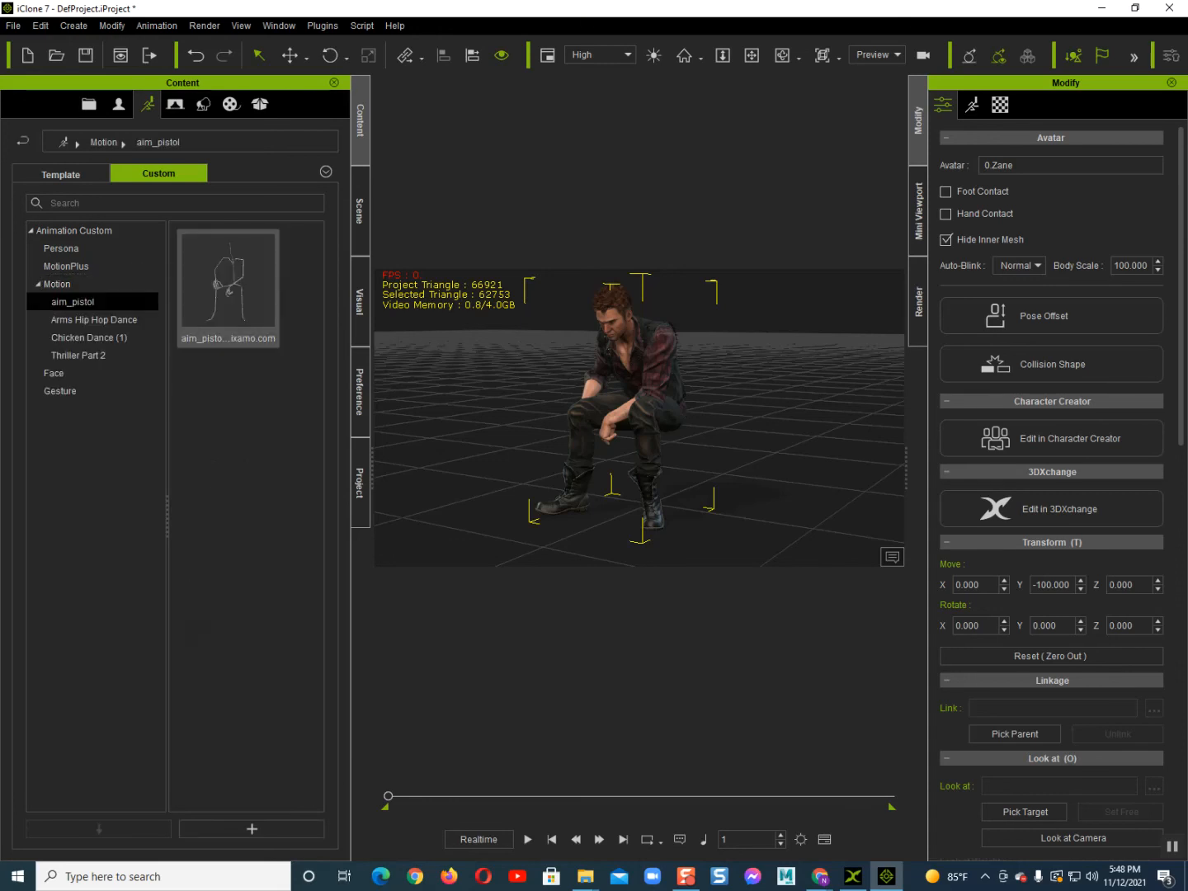
Step: Try applying the exported aim_pistol motion to the Zane avatar
left_click_drag(229, 284, 583, 464)
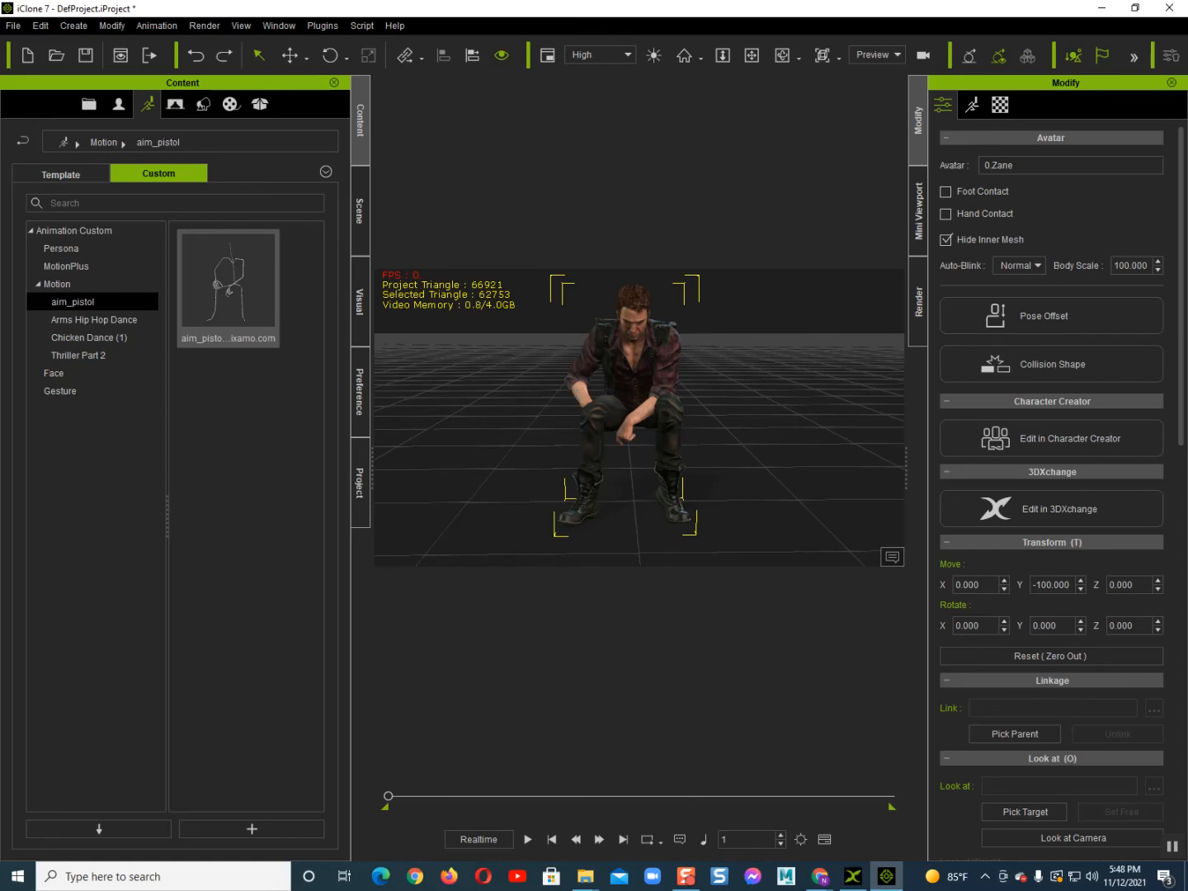
scroll(640, 418, "down", 3)
middle_click_drag(640, 418, 639, 471)
right_click_drag(640, 471, 598, 474)
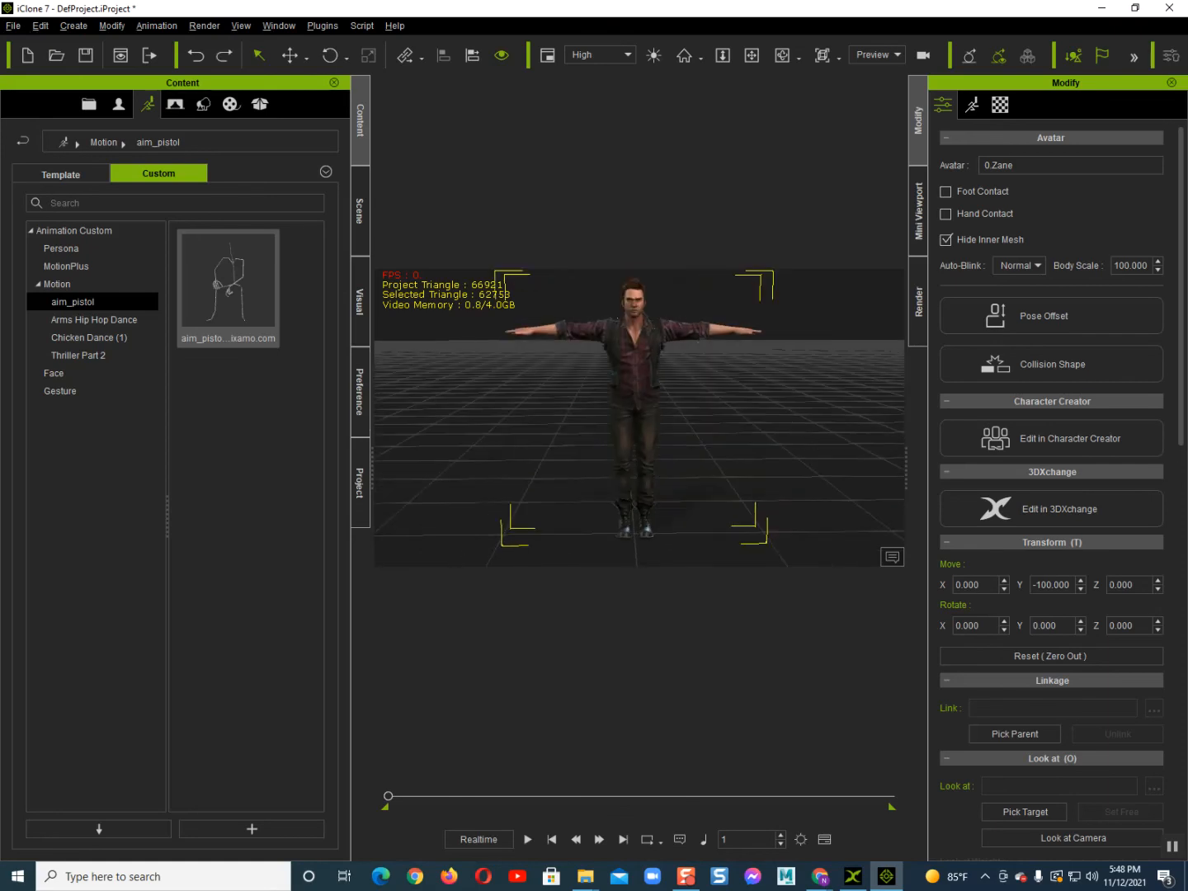
Step: Apply the exported aim_pistol motion to the T-posed Zane avatar, play it back, and return to the first frame
left_click_drag(227, 284, 654, 363)
middle_click_drag(501, 386, 504, 317)
right_click_drag(503, 318, 569, 374)
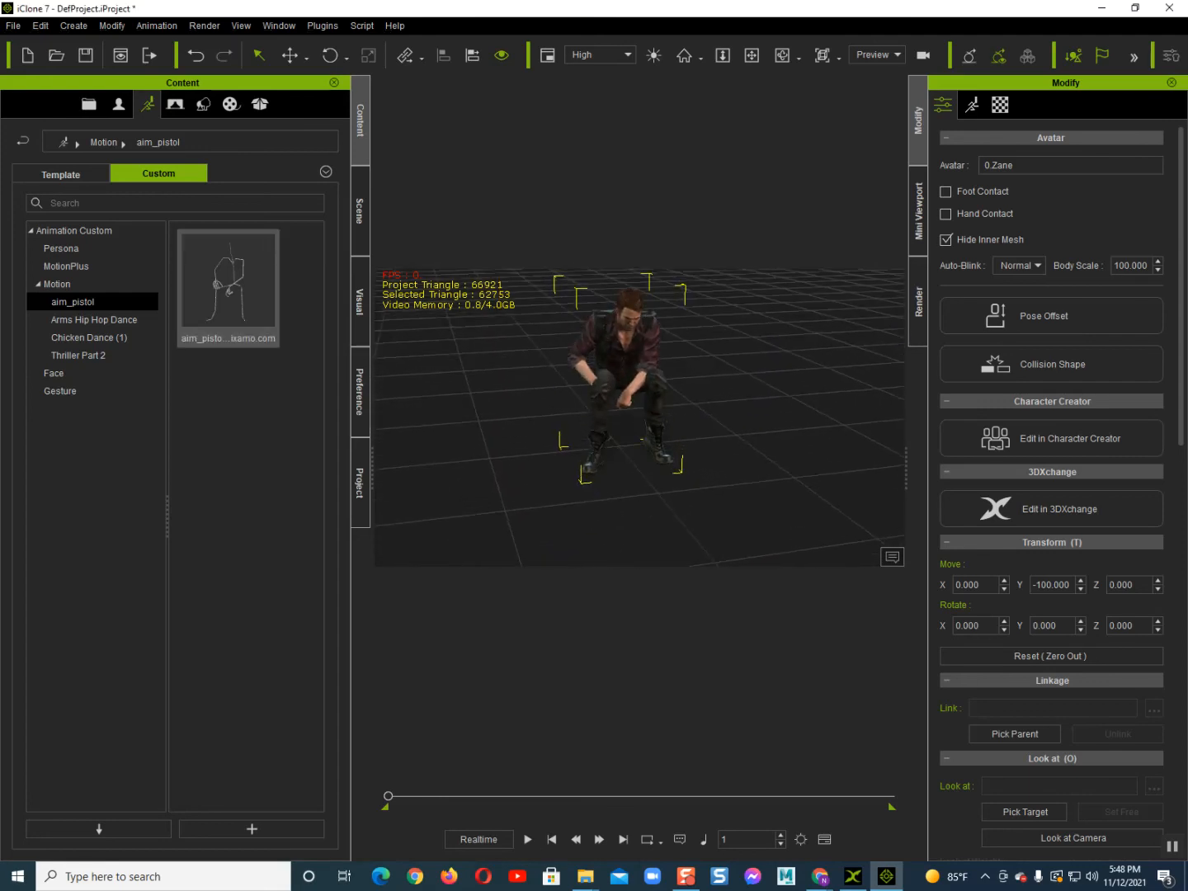
key("space")
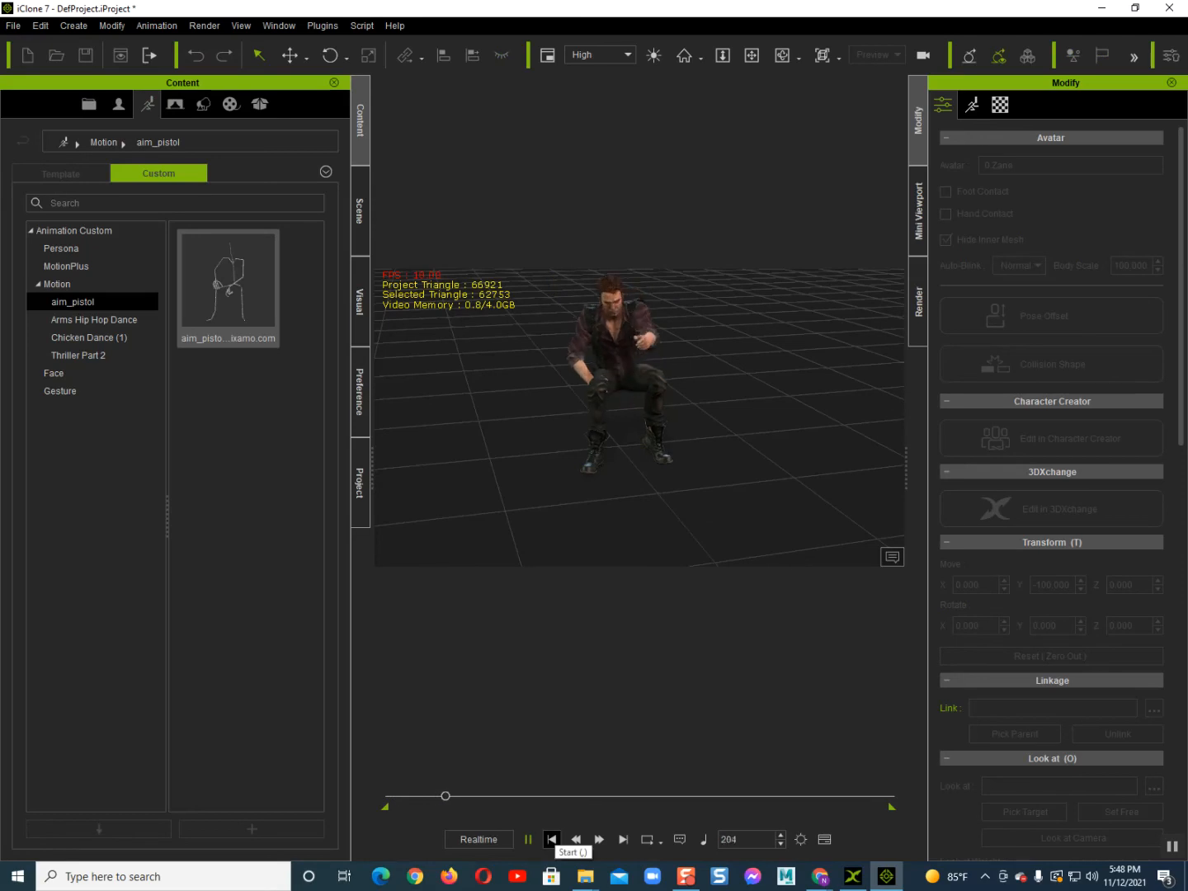
left_click(553, 839)
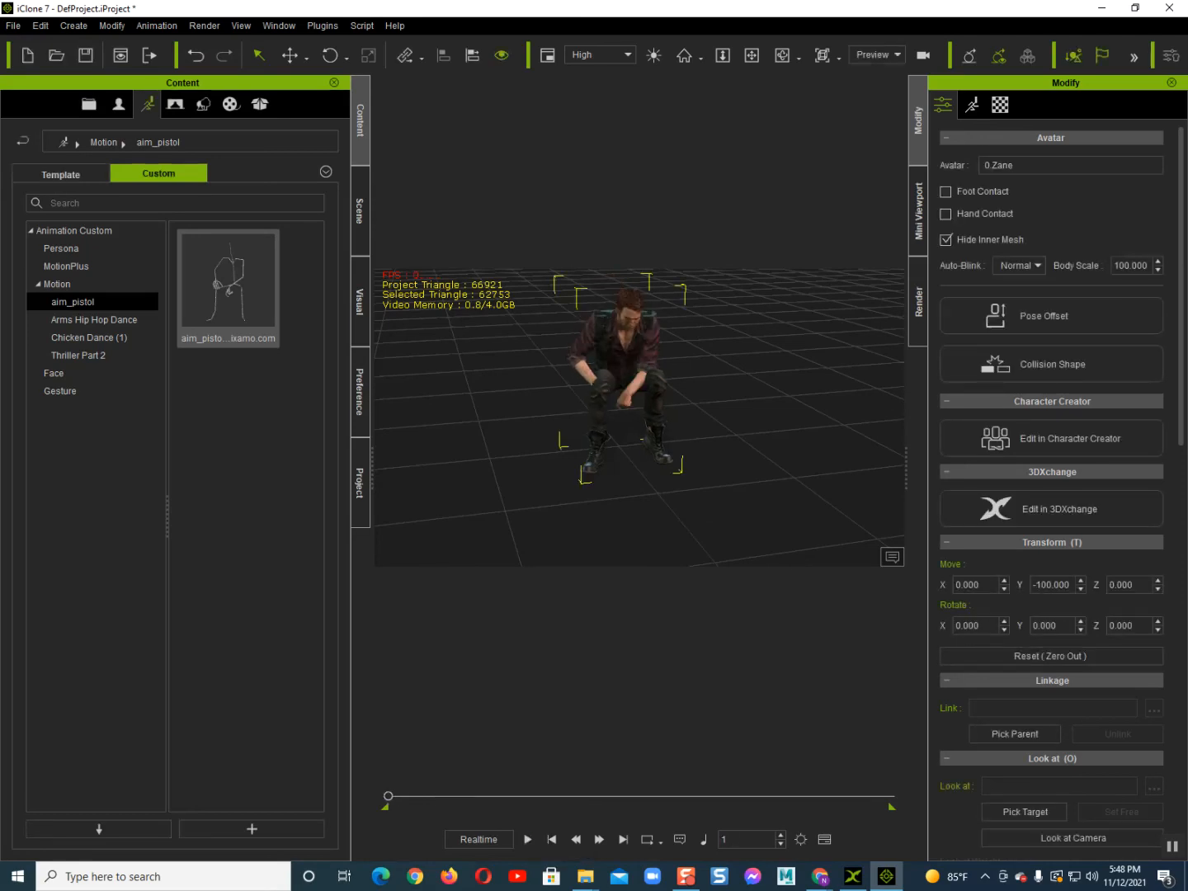
Step: Examine the seated avatar's pose up close from several angles
right_click_drag(611, 412, 689, 409)
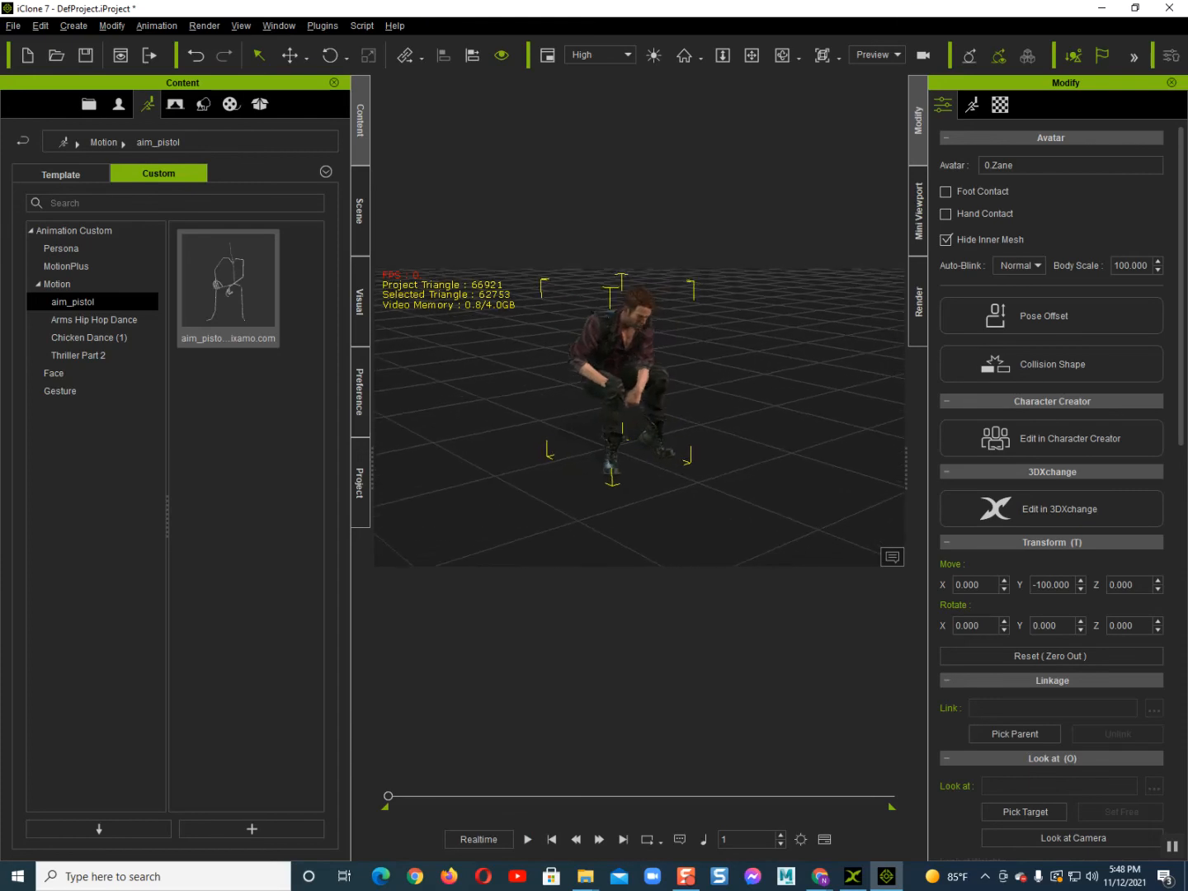
scroll(639, 418, "up", 3)
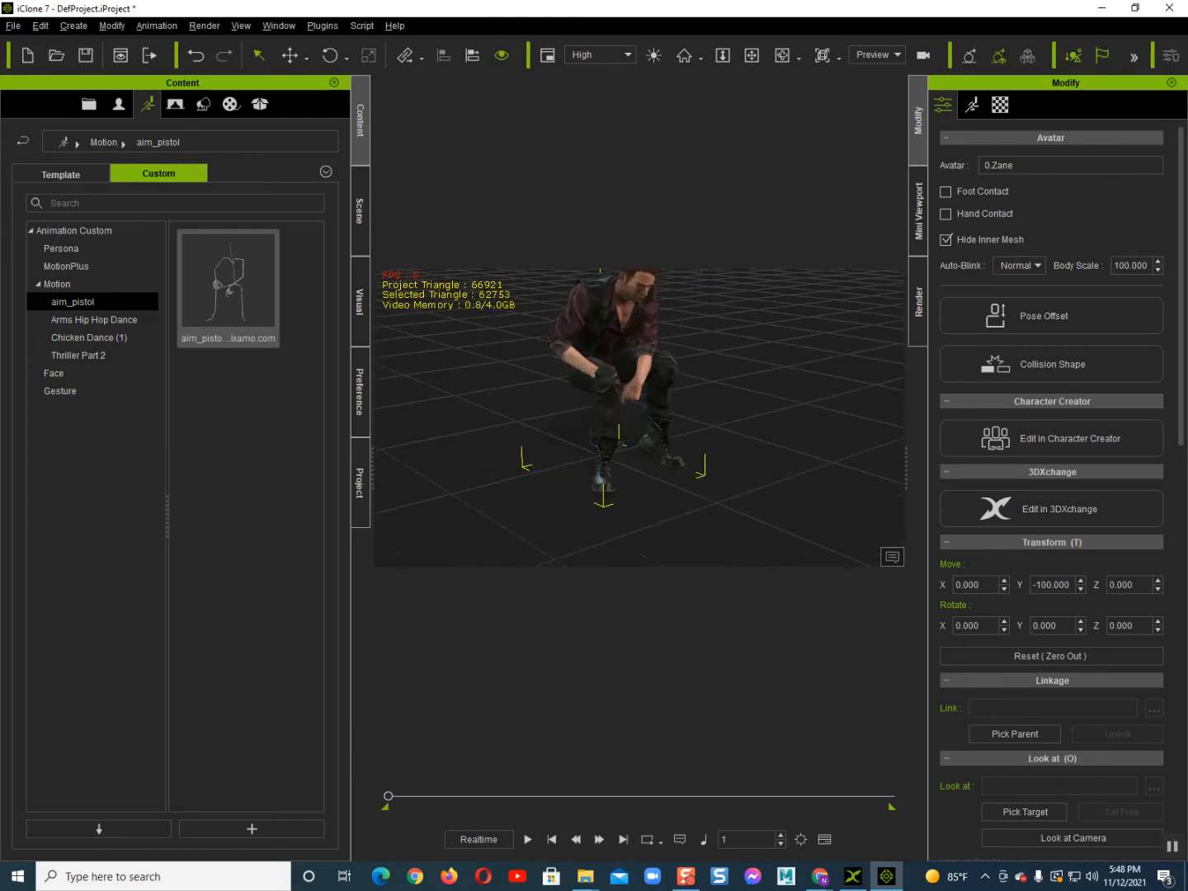
scroll(640, 417, "up", 2)
middle_click_drag(639, 417, 657, 505)
right_click_drag(639, 417, 672, 418)
middle_click_drag(672, 417, 669, 365)
scroll(639, 417, "down", 1)
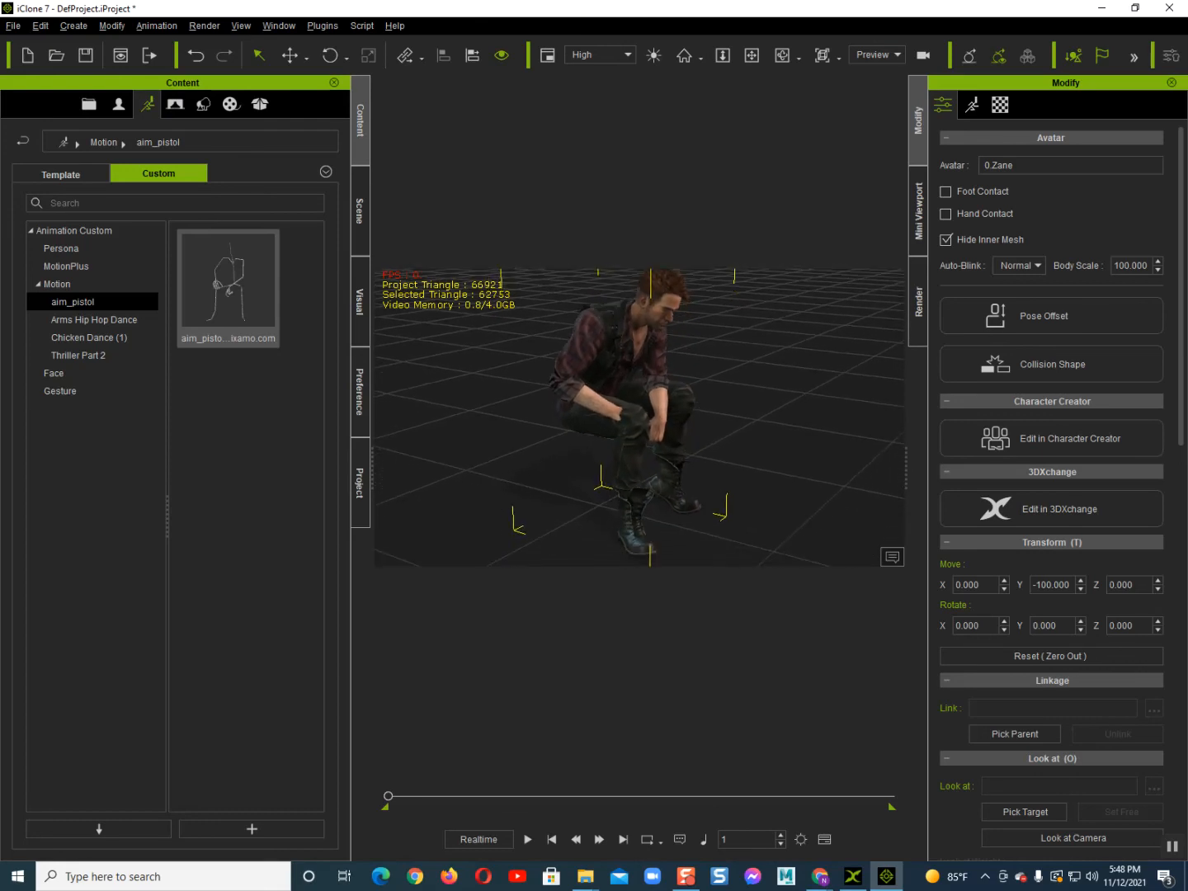
right_click_drag(669, 365, 737, 364)
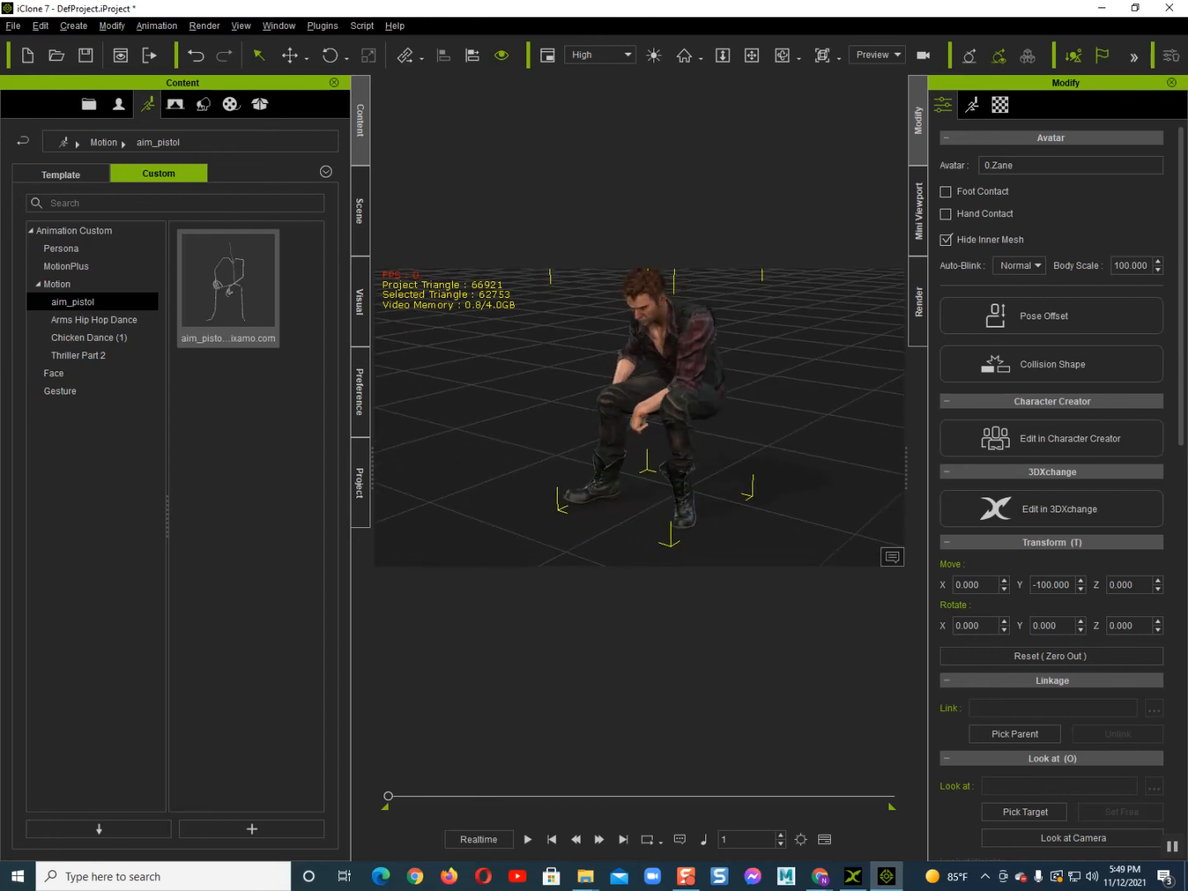